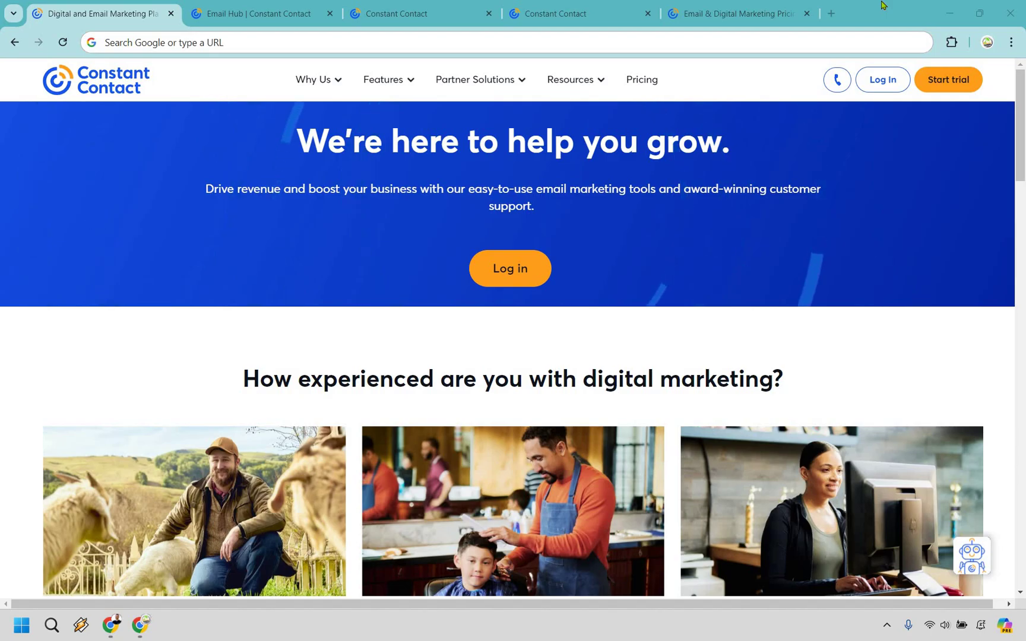
- From the Email page, start a new email and browse the template gallery back up to the Blank template
left_click(281, 6)
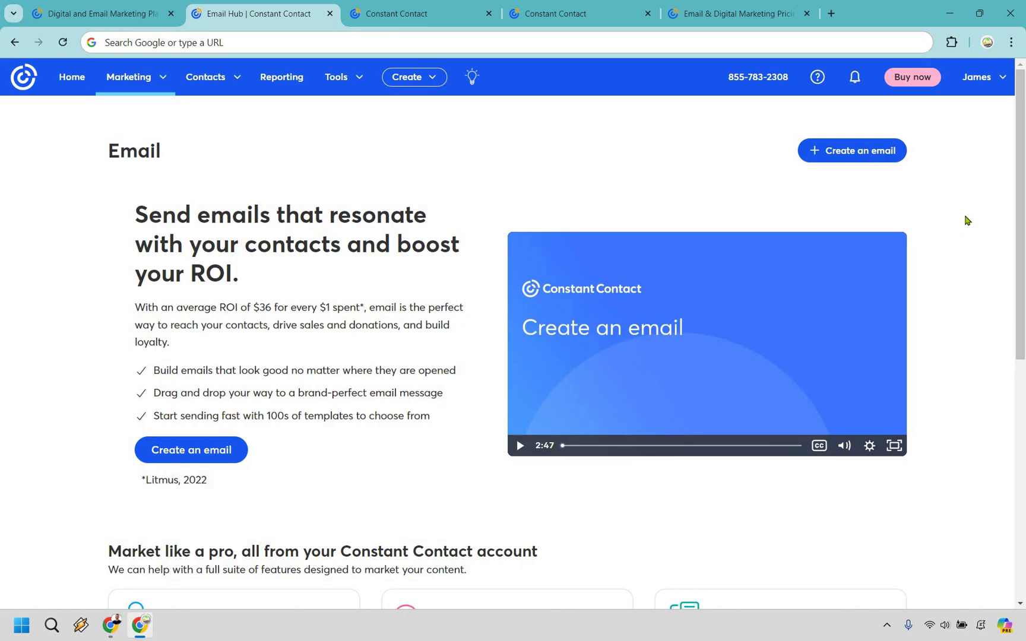
left_click(848, 155)
scroll(1009, 415, "down", 20)
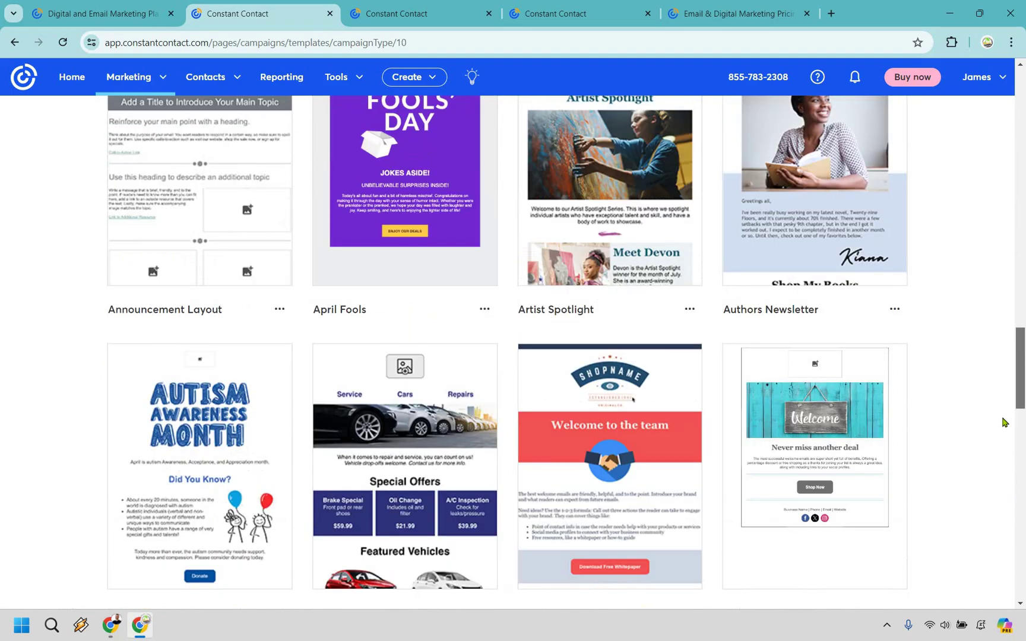
scroll(1003, 422, "down", 5)
left_click(1022, 501)
left_click_drag(1023, 511, 1022, 550)
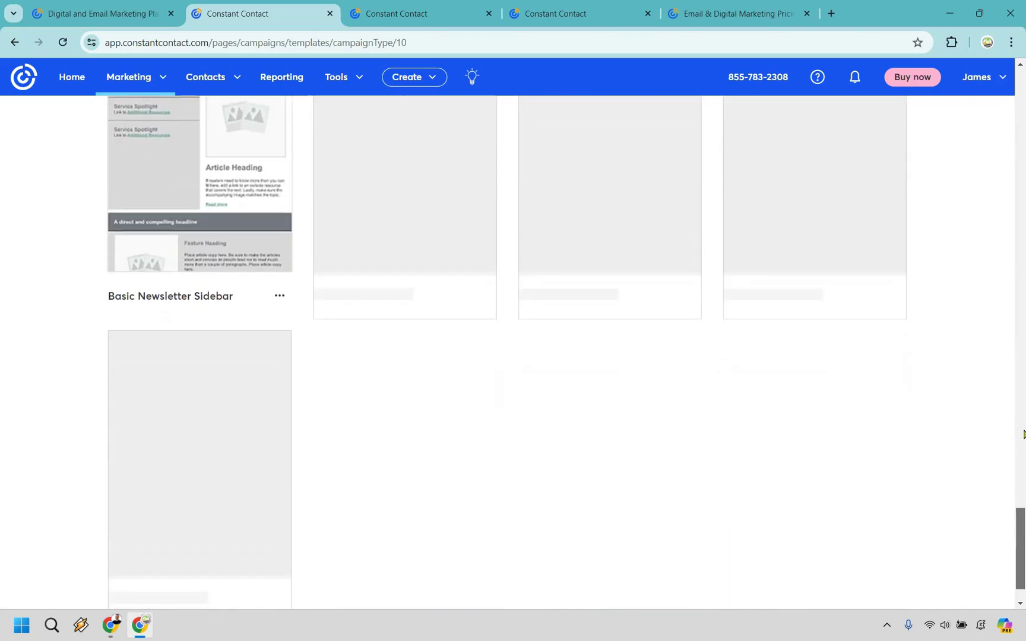
left_click(1024, 85)
left_click(1024, 85)
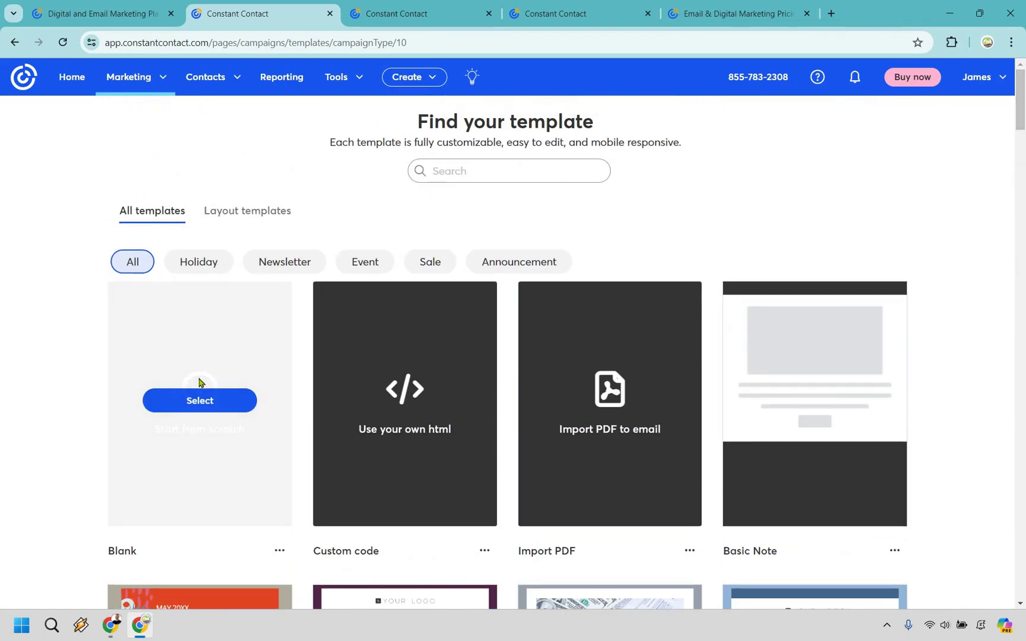
left_click(188, 262)
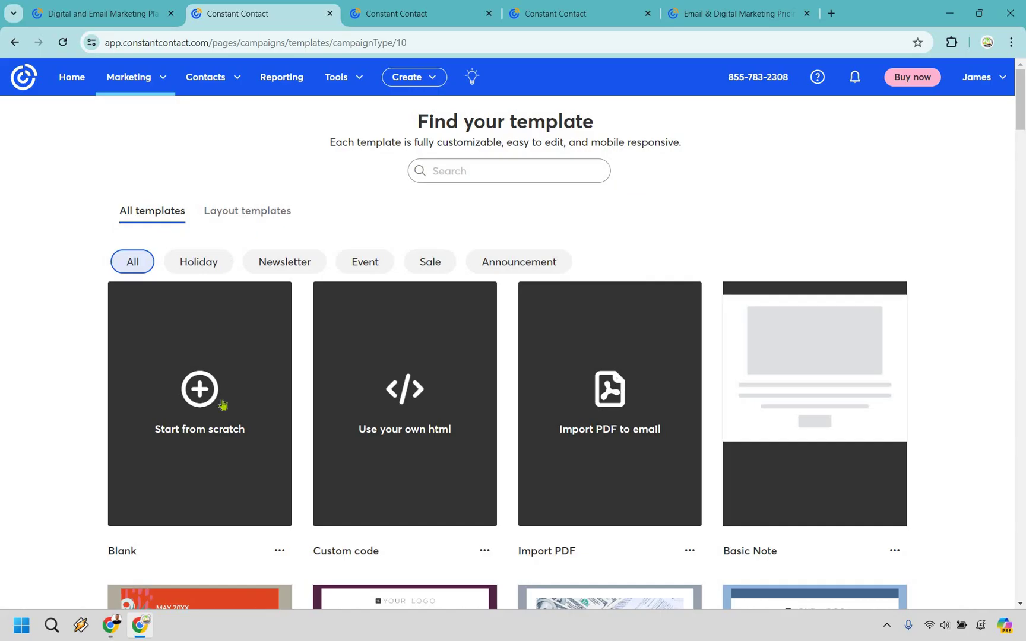
mouse_move(223, 404)
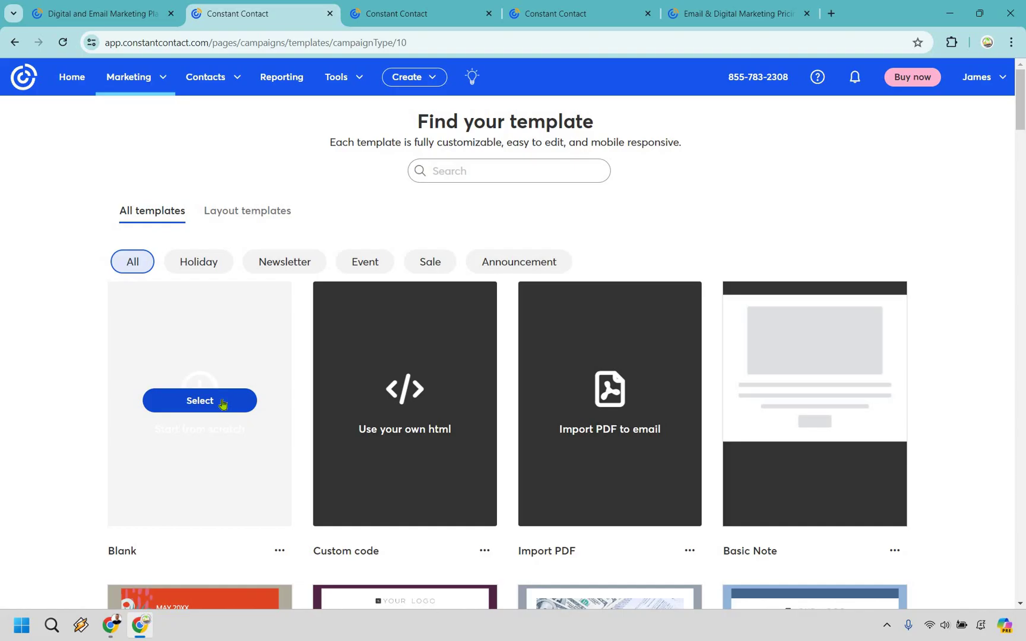
- Start from the Blank template and rename the untitled campaign to 'Constant Contact Review'
left_click(223, 402)
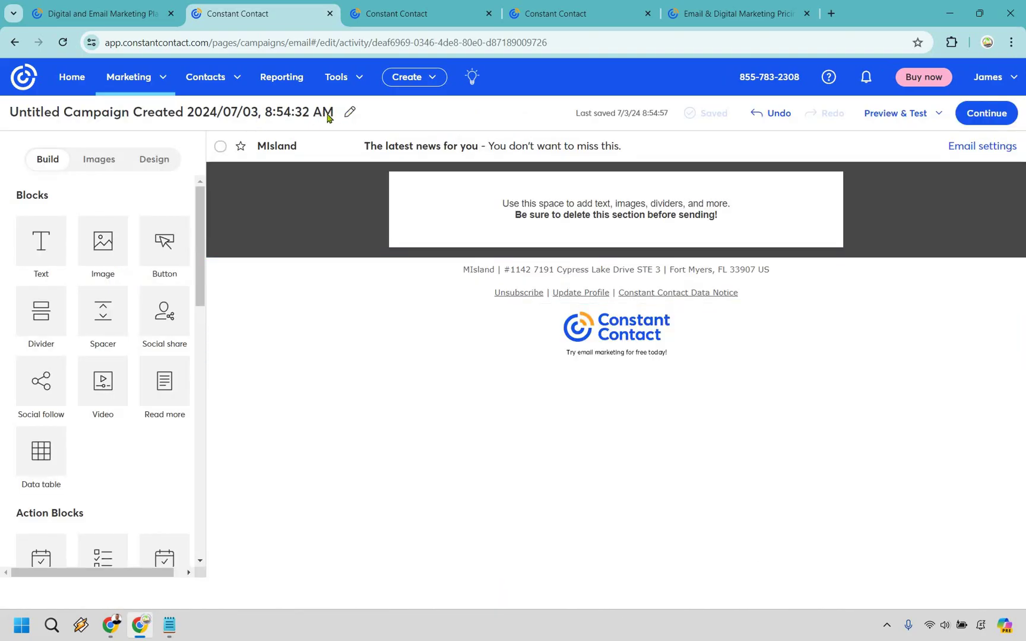
left_click(349, 112)
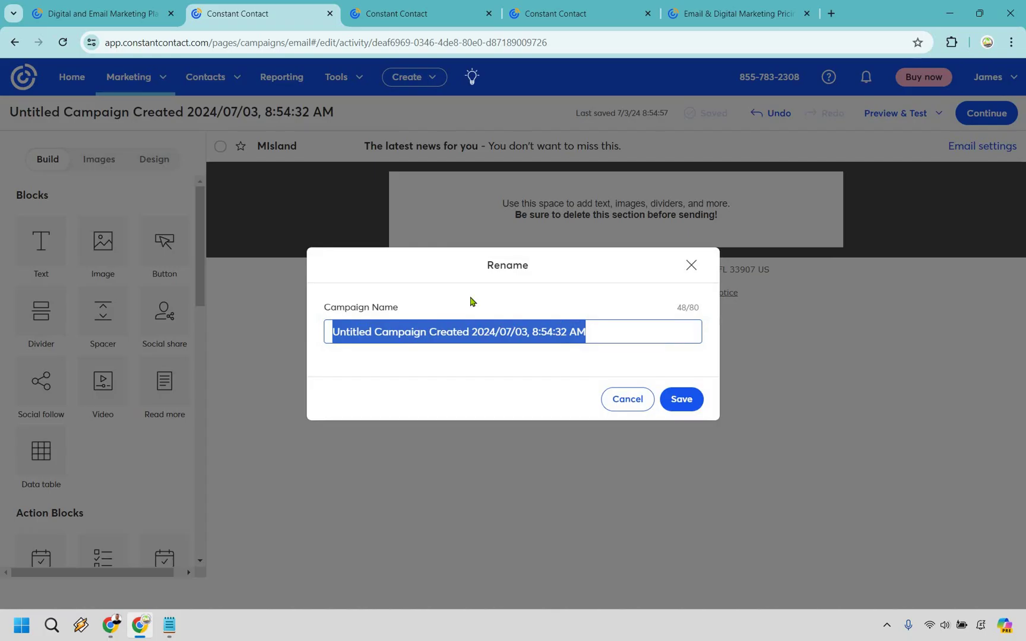
type("Constant Contact")
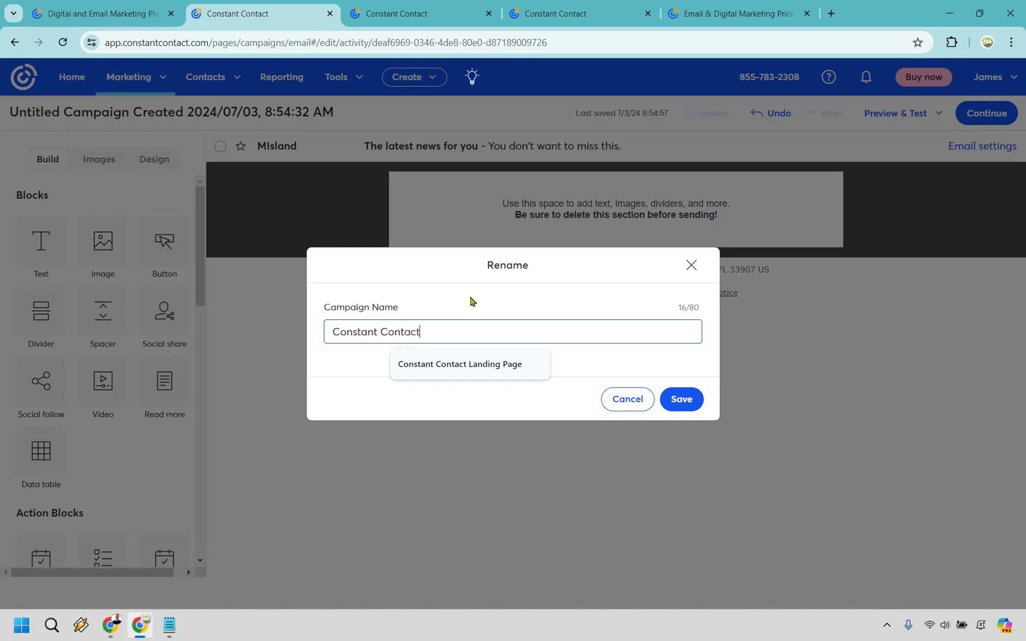
type(" Review")
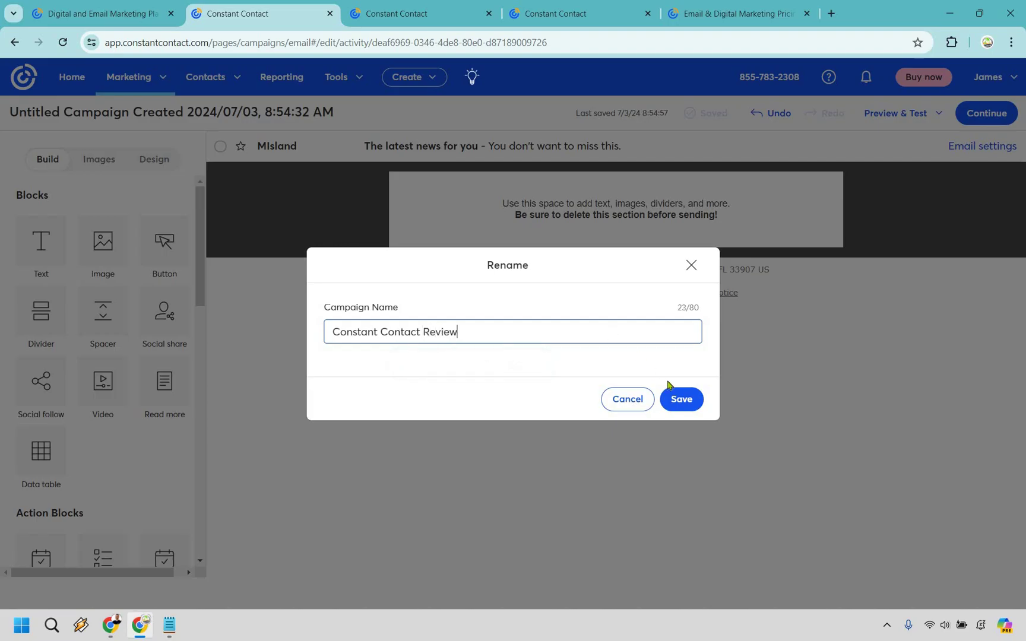
left_click(687, 406)
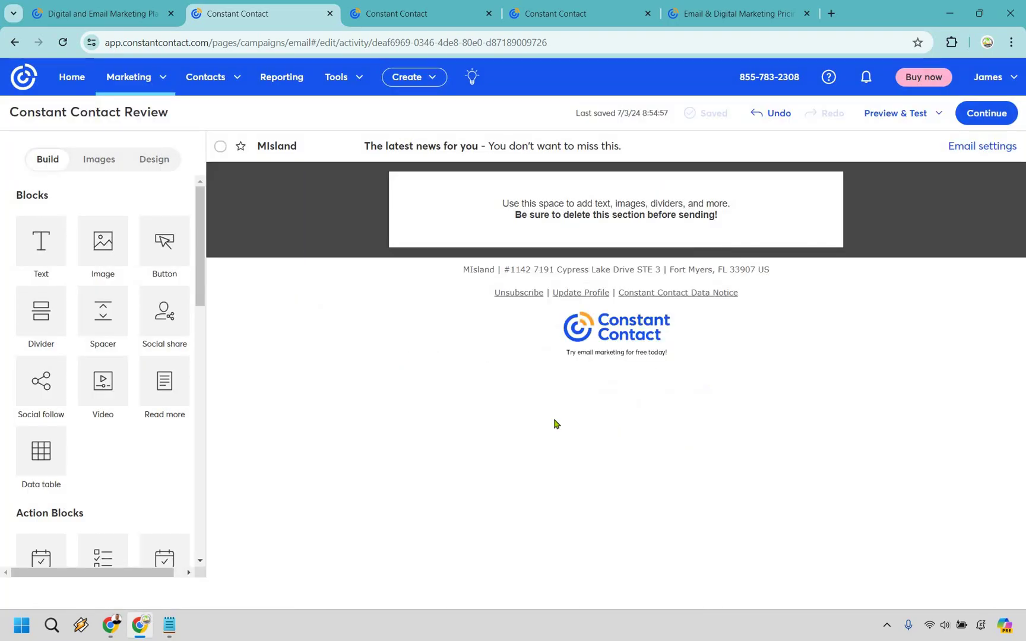
- In Email settings, set the From Name to the user's full name and the subject line, then save
left_click(647, 155)
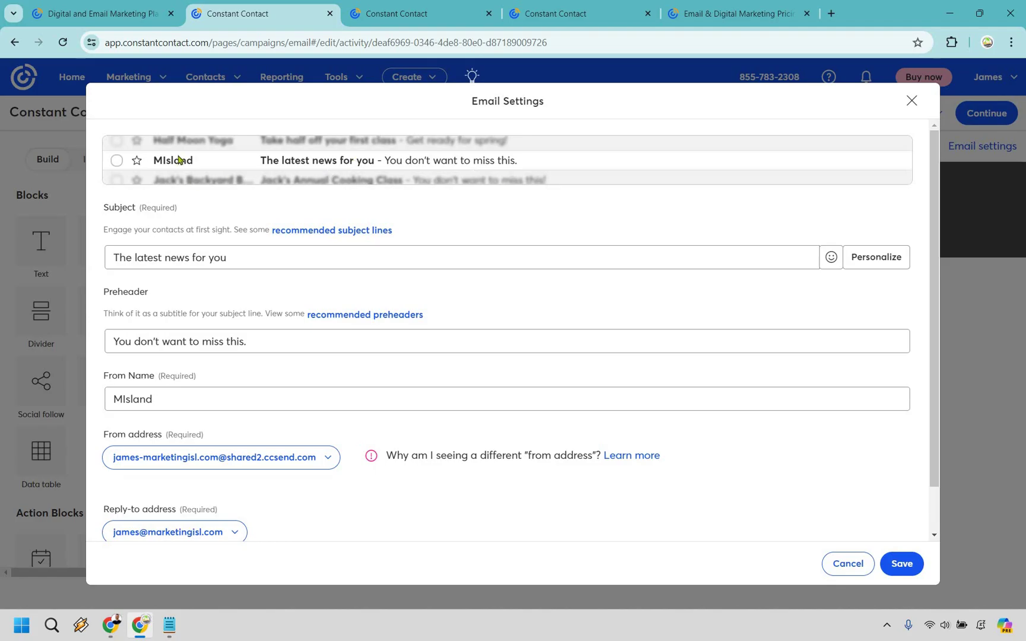
double_click(243, 396)
type("James")
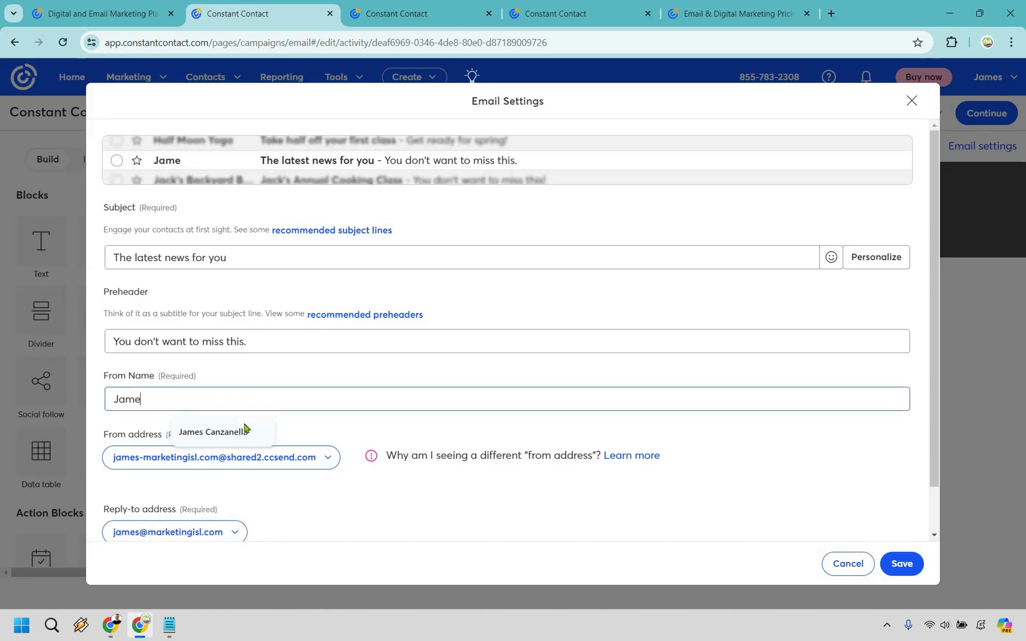
left_click(244, 430)
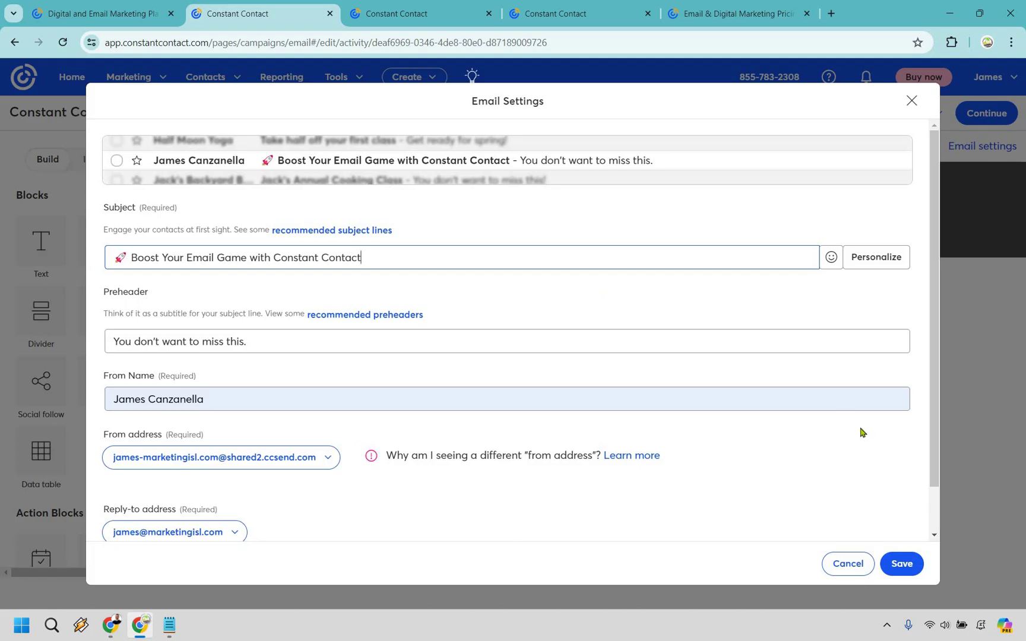
left_click(902, 564)
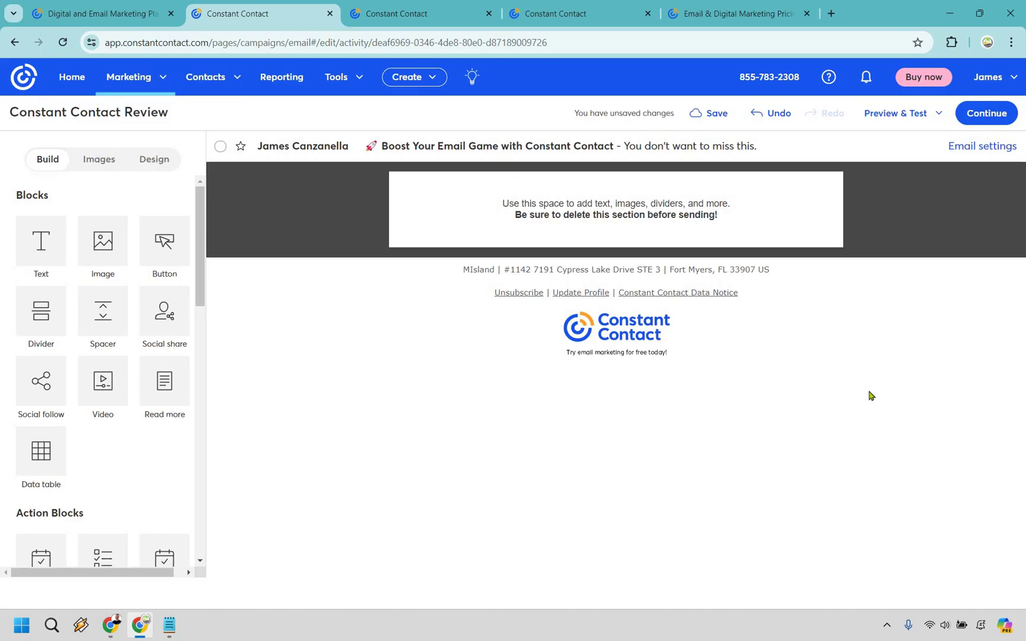
- Replace the placeholder text section with a new text block containing the pasted review message
left_click(694, 216)
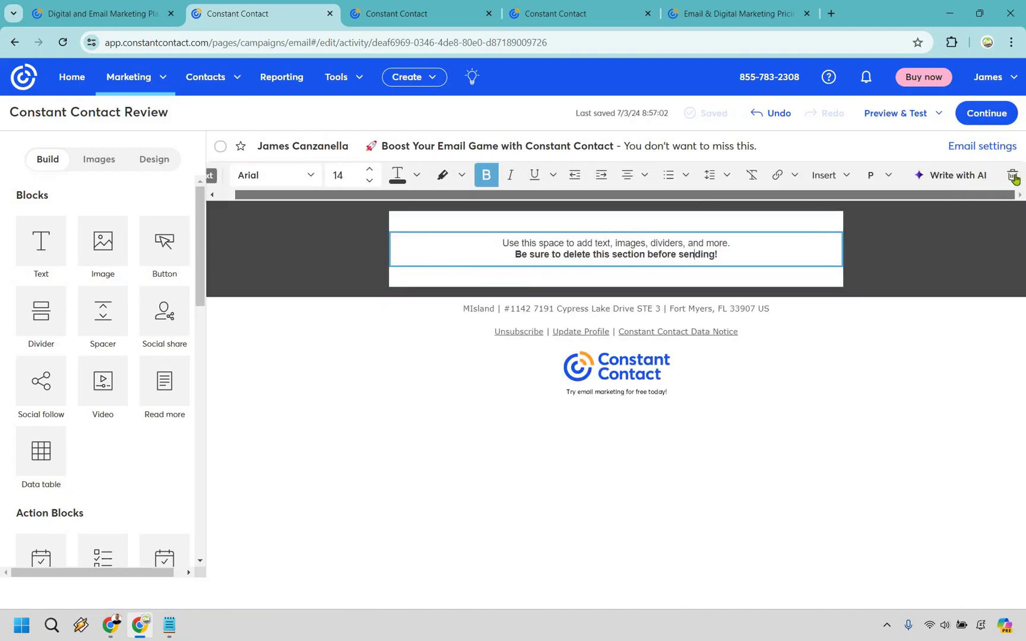
left_click(1008, 176)
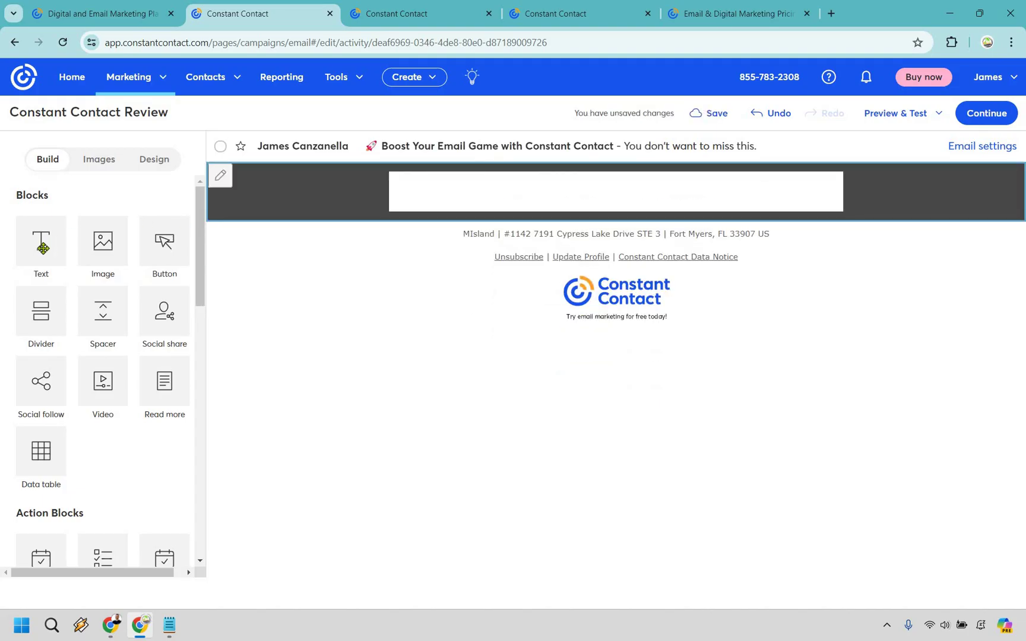
left_click_drag(37, 242, 540, 202)
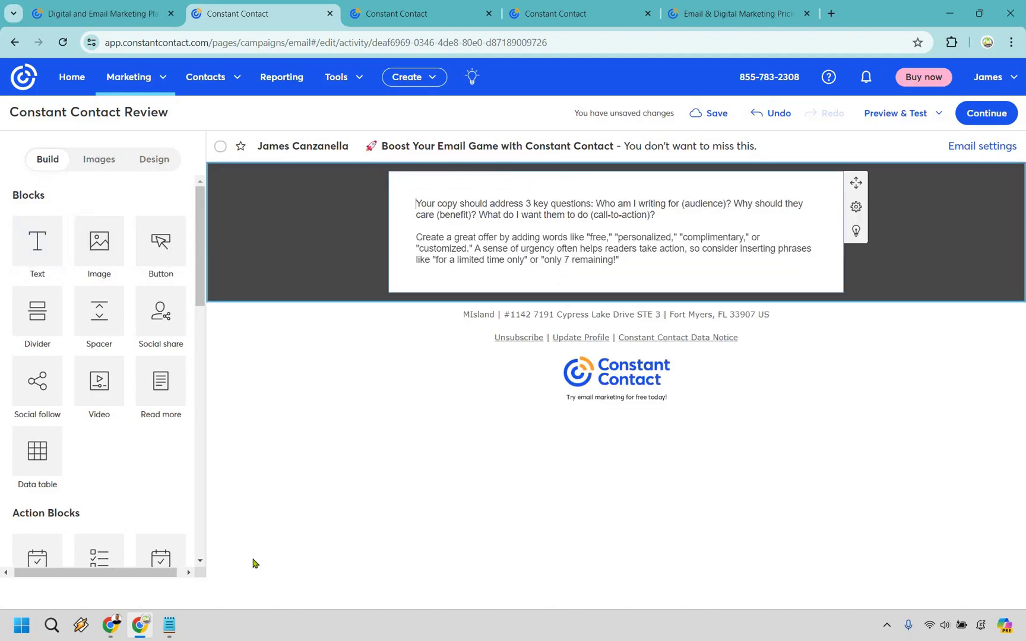
left_click(172, 626)
left_click(291, 355)
left_click(269, 209, "shift")
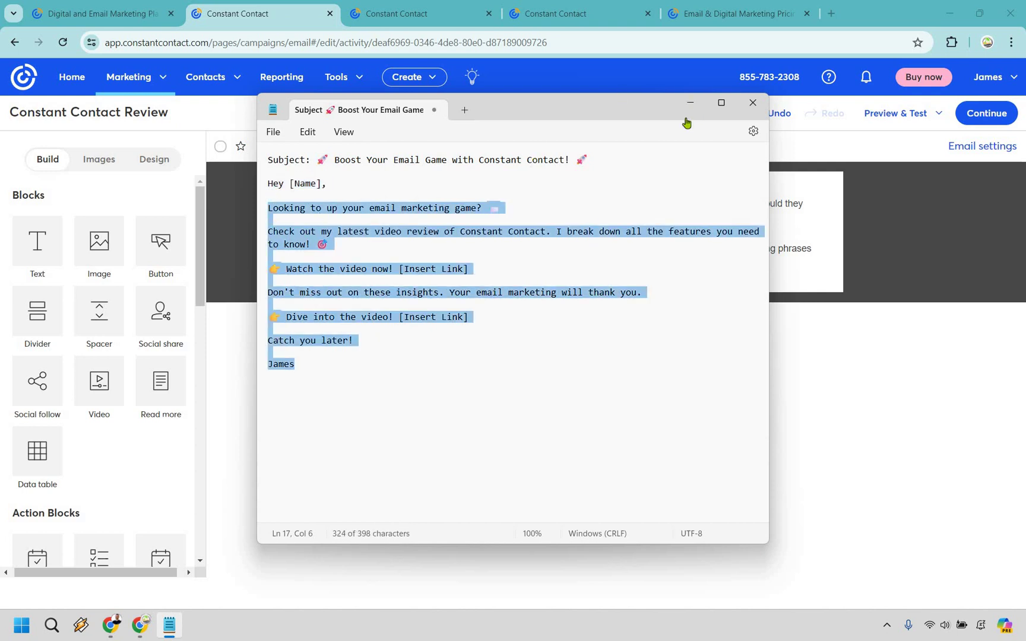
key("super+Down")
left_click(573, 265)
key("ctrl+a")
left_click(576, 276)
type("Looking to up your email marketing game? 📨  Check out my latest video review of Constant Contact. I break down all the features you need to know! 🎯  👉 Watch the video now! [Insert Link]  Don't miss out on these insights. Your email marketing will thank you.  👉 Dive into the video! [Insert Link]  Catch you later!  James")
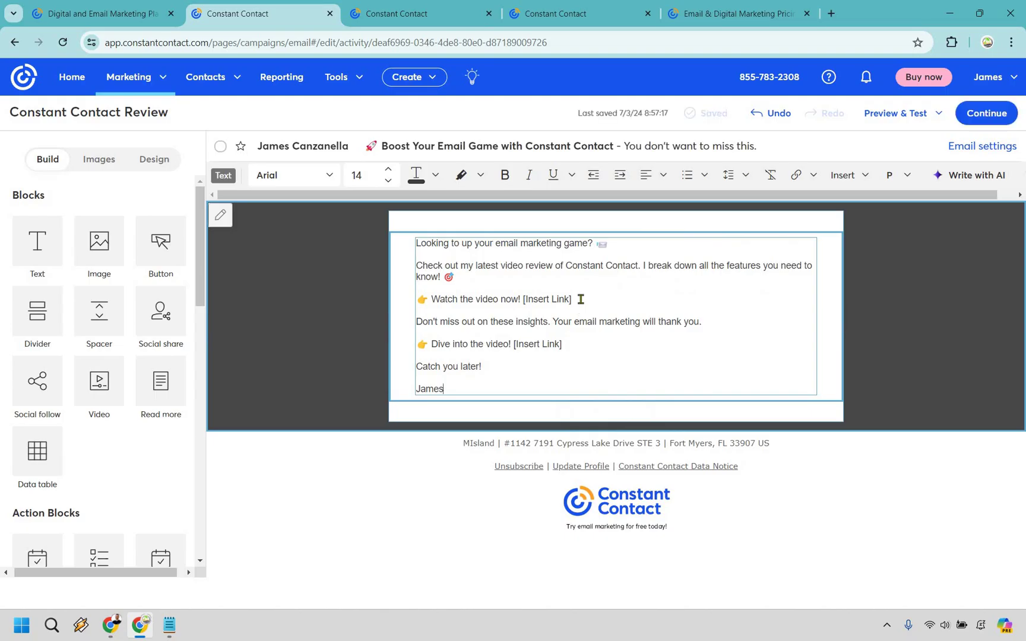
- Remove the [Insert Link] placeholder and link 'Watch the video now' to marketingisl.com
left_click(580, 300)
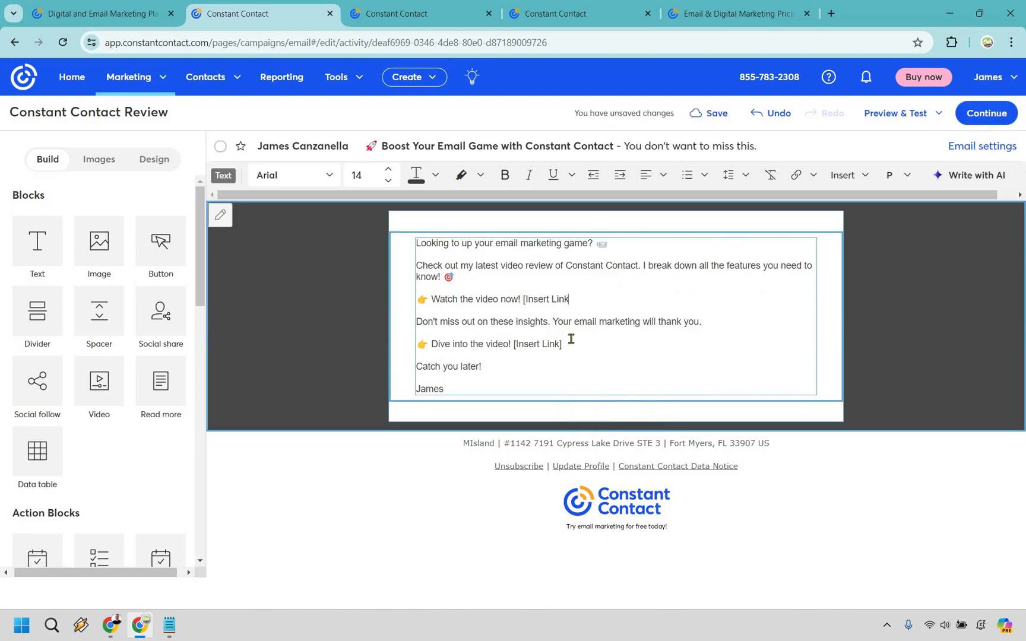
key("BackSpace")
key("BackSpace")
key("BackSpace")
key("BackSpace")
key("BackSpace")
key("BackSpace")
key("BackSpace")
key("BackSpace")
key("BackSpace")
key("BackSpace")
key("BackSpace")
key("BackSpace")
key("BackSpace")
key("BackSpace")
key("BackSpace")
key("BackSpace")
key("BackSpace")
key("BackSpace")
key("BackSpace")
key("BackSpace")
key("BackSpace")
key("BackSpace")
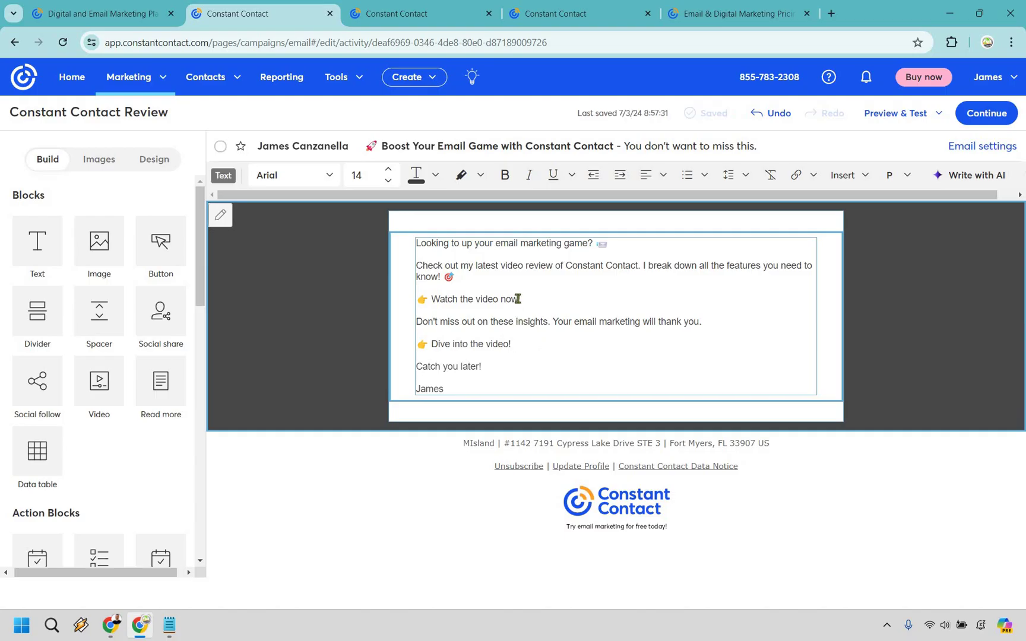
left_click_drag(519, 299, 431, 300)
left_click(796, 175)
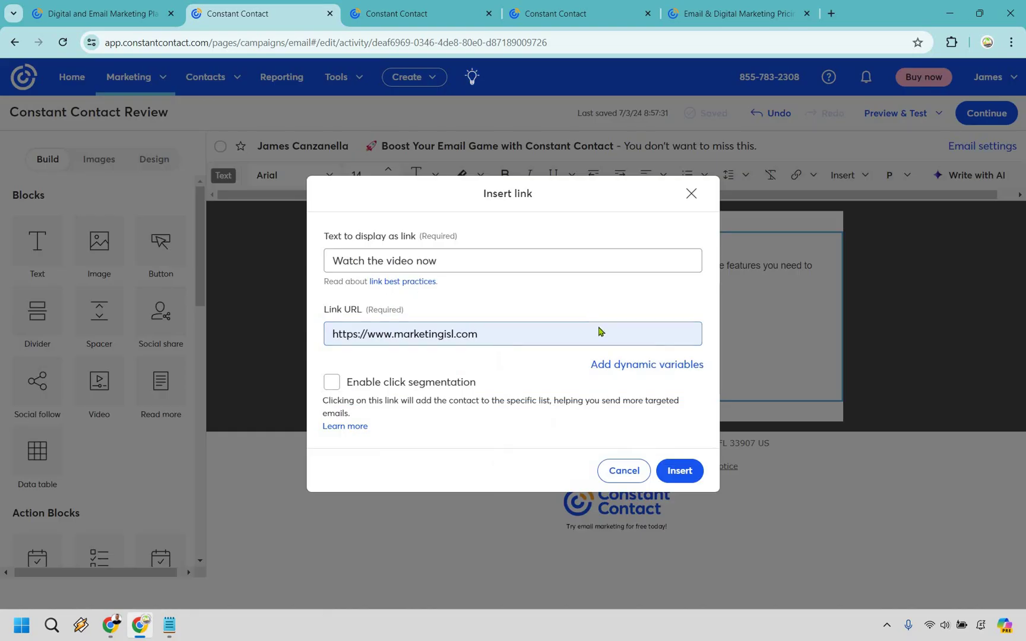
left_click(684, 469)
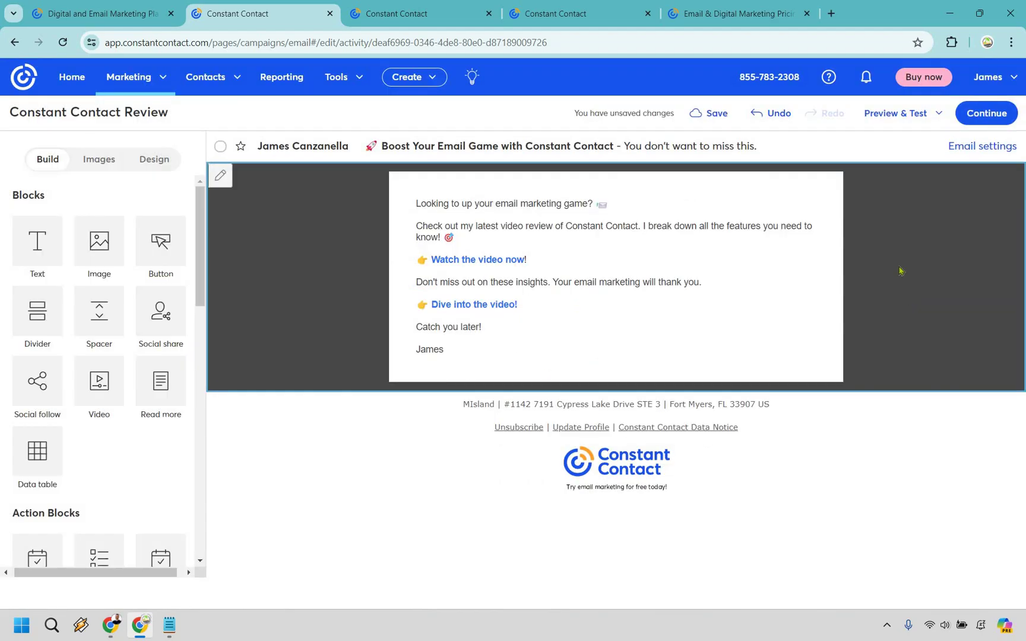
left_click(670, 259)
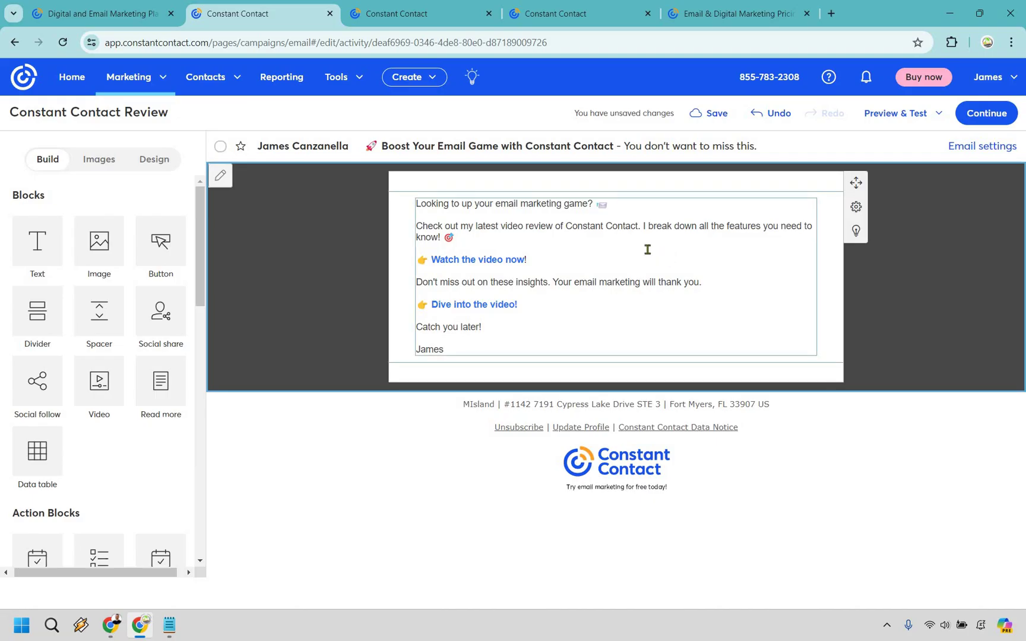
- Add a Dashed divider line below the sign-off
left_click(303, 252)
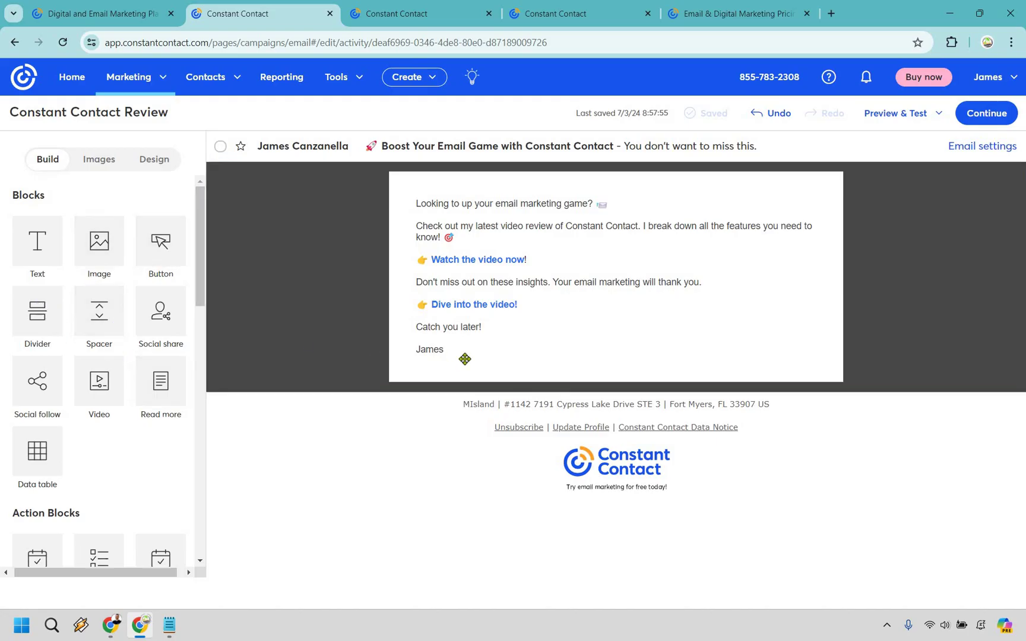
left_click_drag(476, 360, 598, 368)
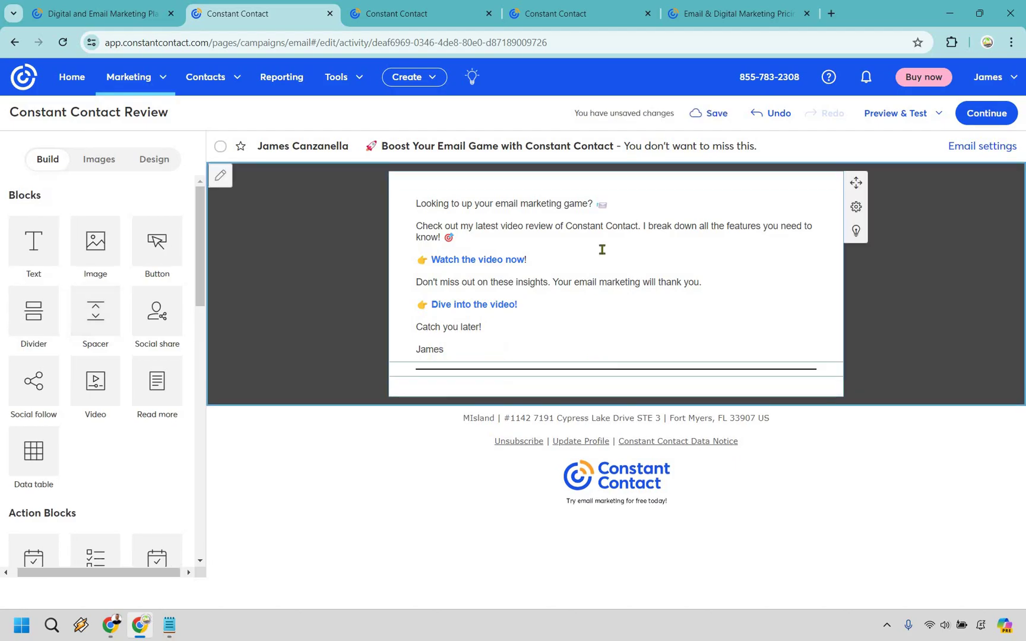
left_click(614, 175)
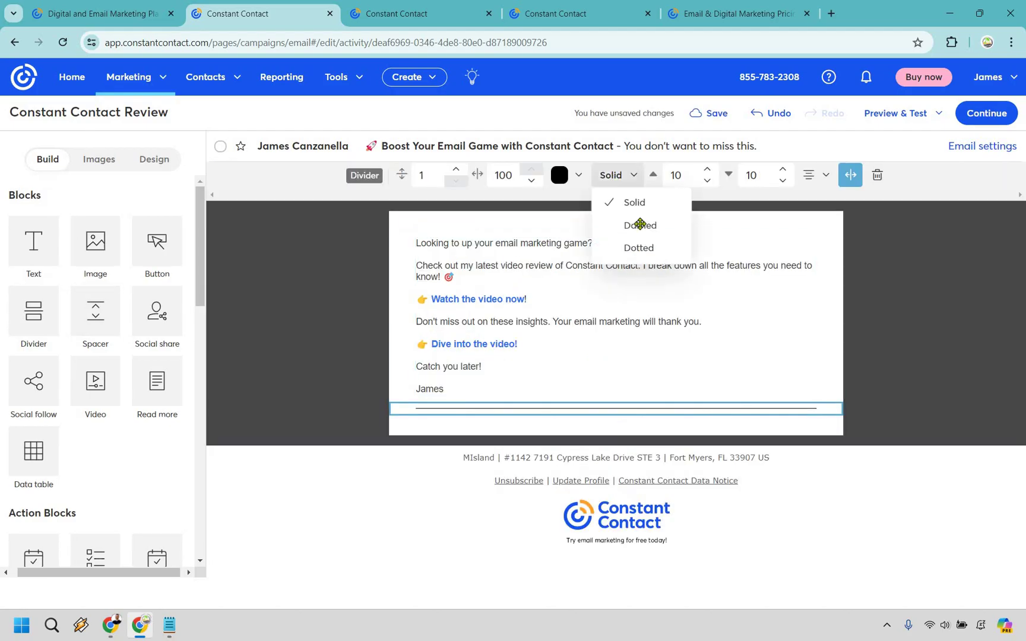
left_click(647, 226)
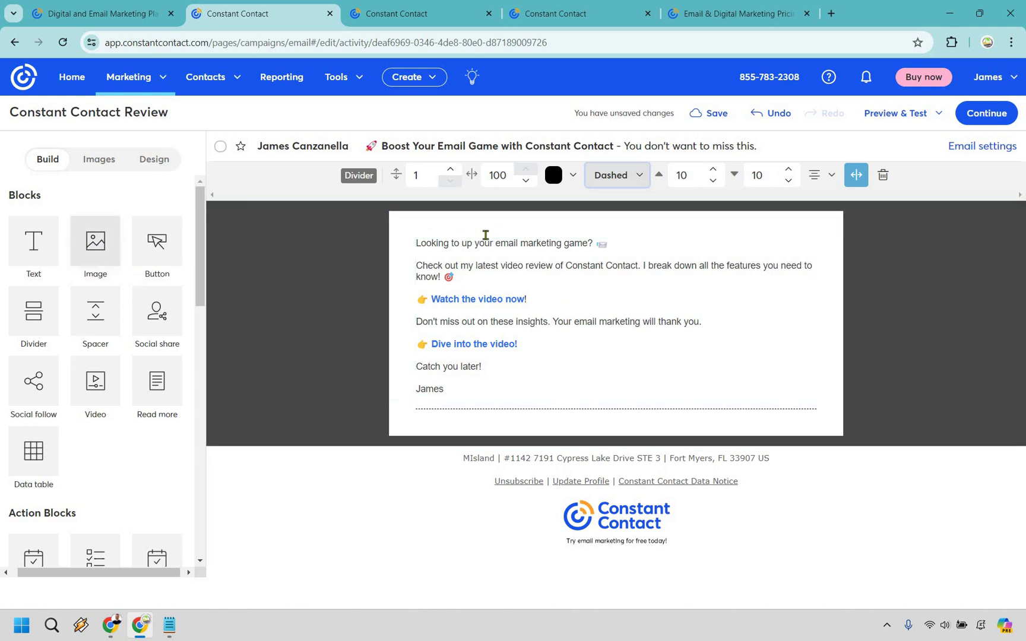
- Add an image block at the top of the email with the Marketing Island logo MI-Logo-2.png
left_click(544, 205)
left_click_drag(543, 206, 575, 188)
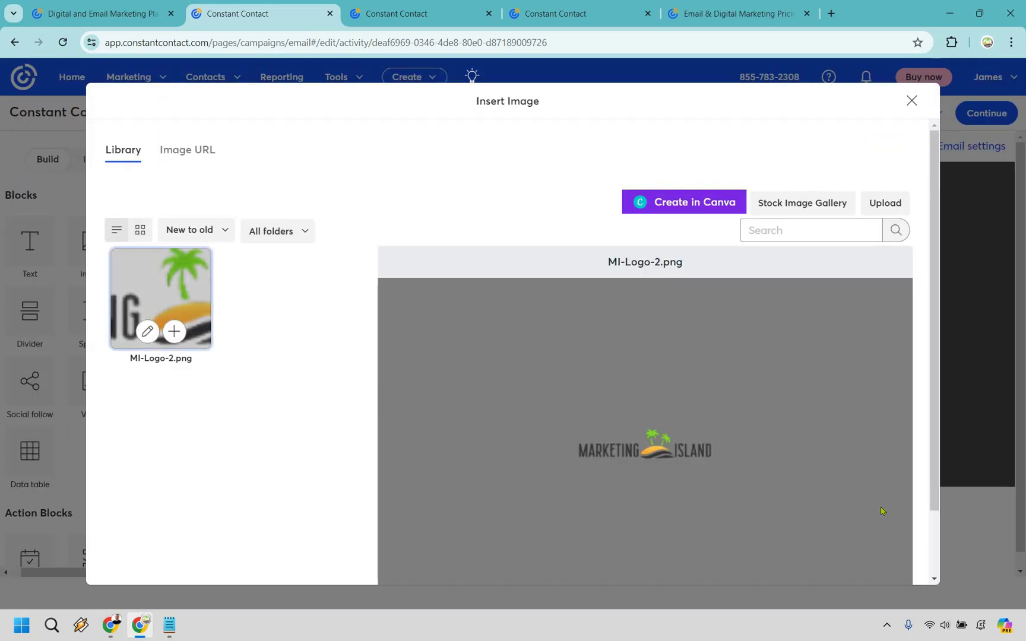
left_click(886, 555)
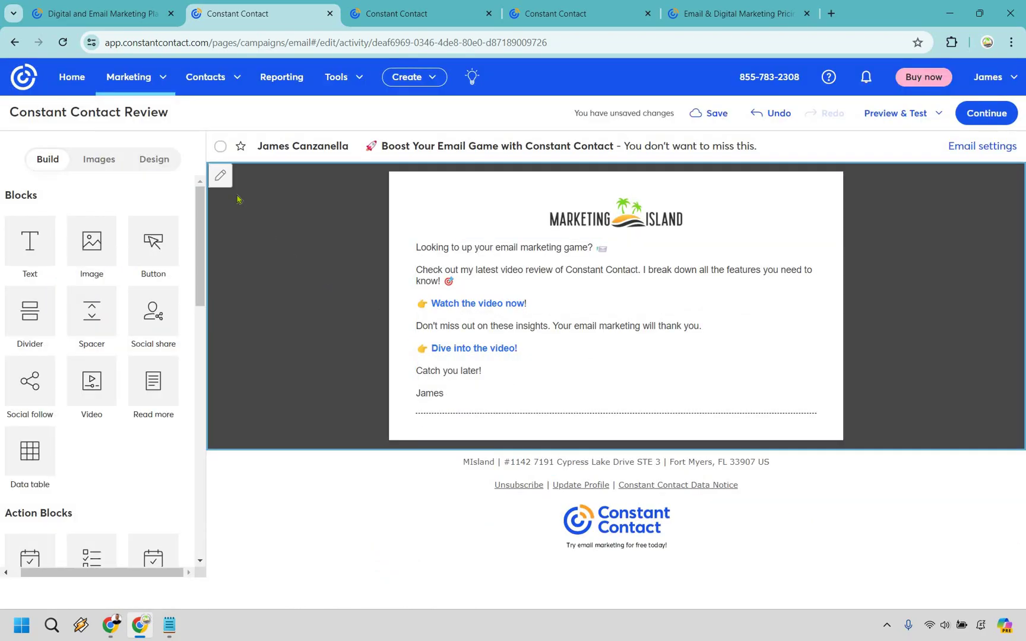
- Set the section's outer background to the light grey swatch and save the draft
left_click(220, 177)
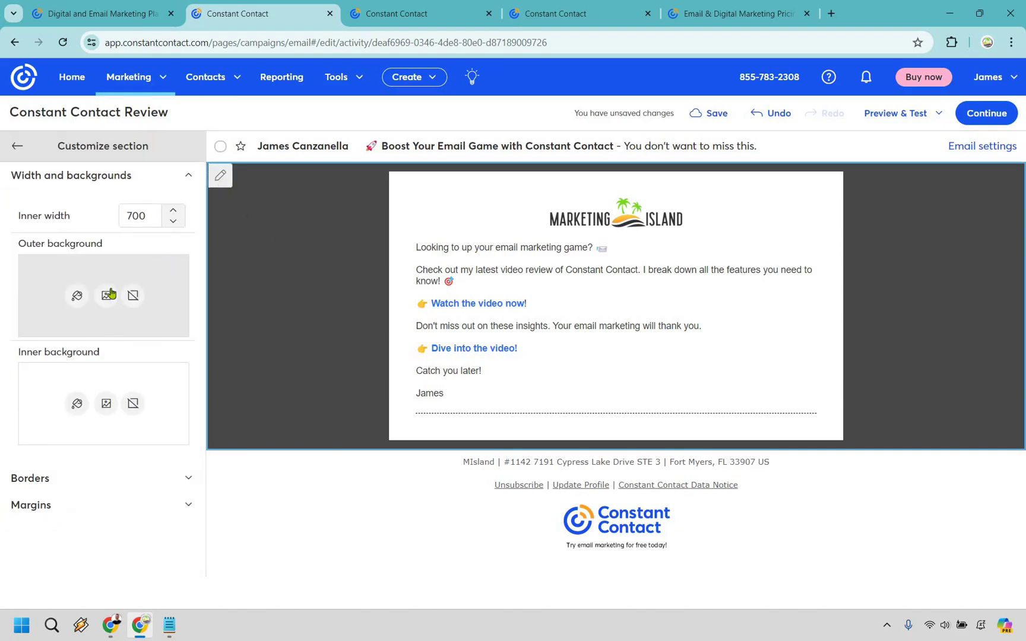
left_click(77, 295)
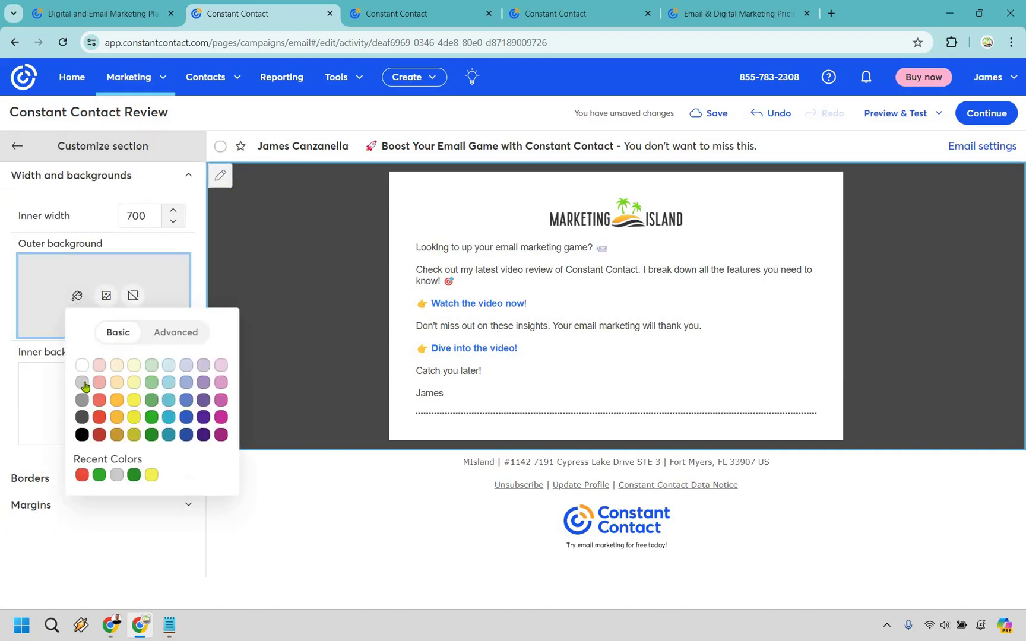
left_click(84, 389)
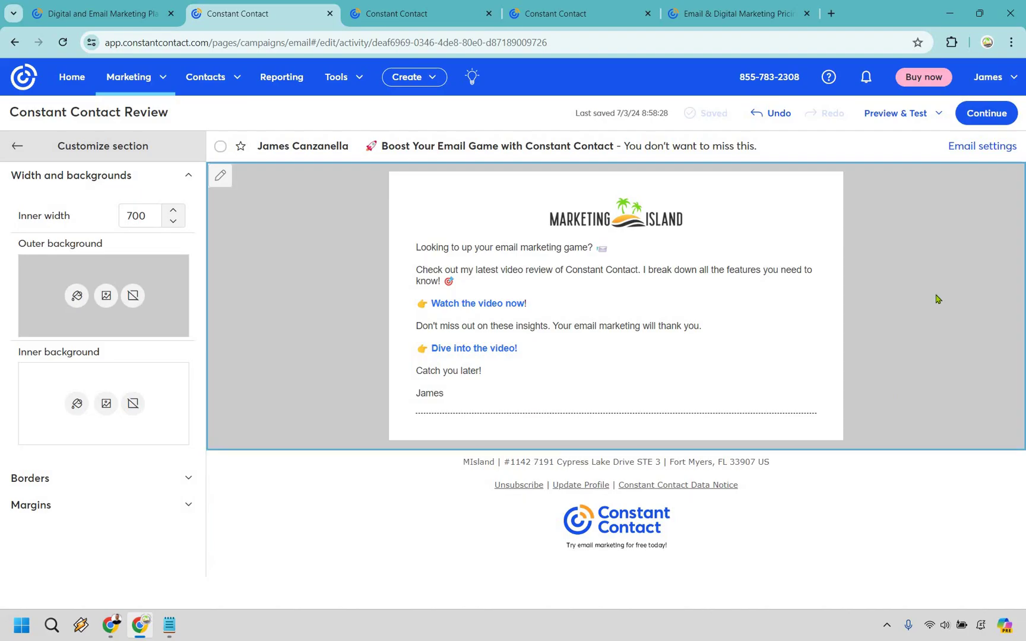
left_click(897, 118)
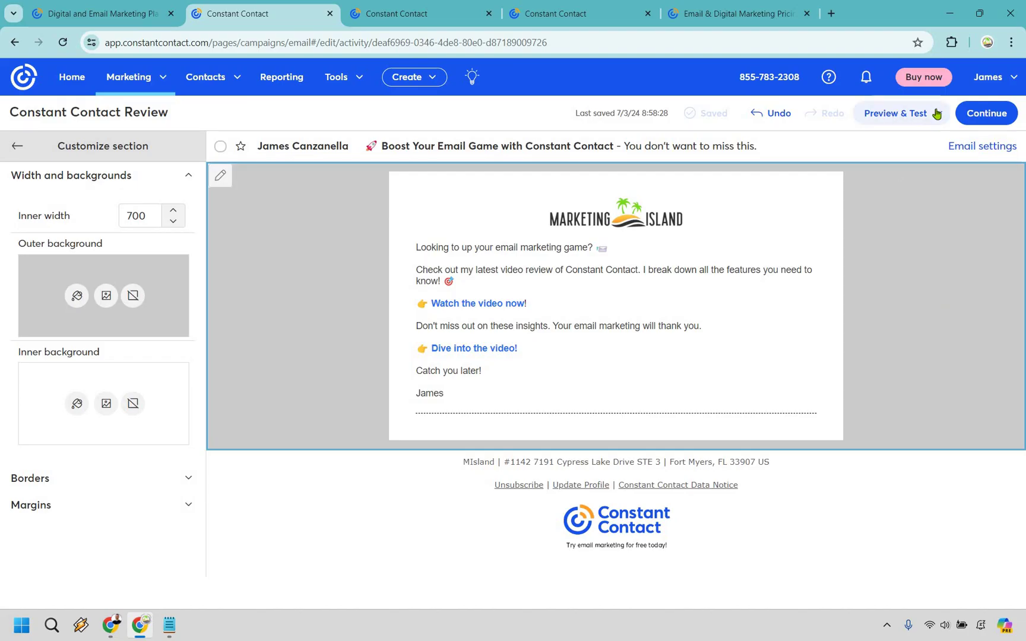
- Continue to sending, check the Mobile preview, and send the email now to My Contacts
left_click(997, 118)
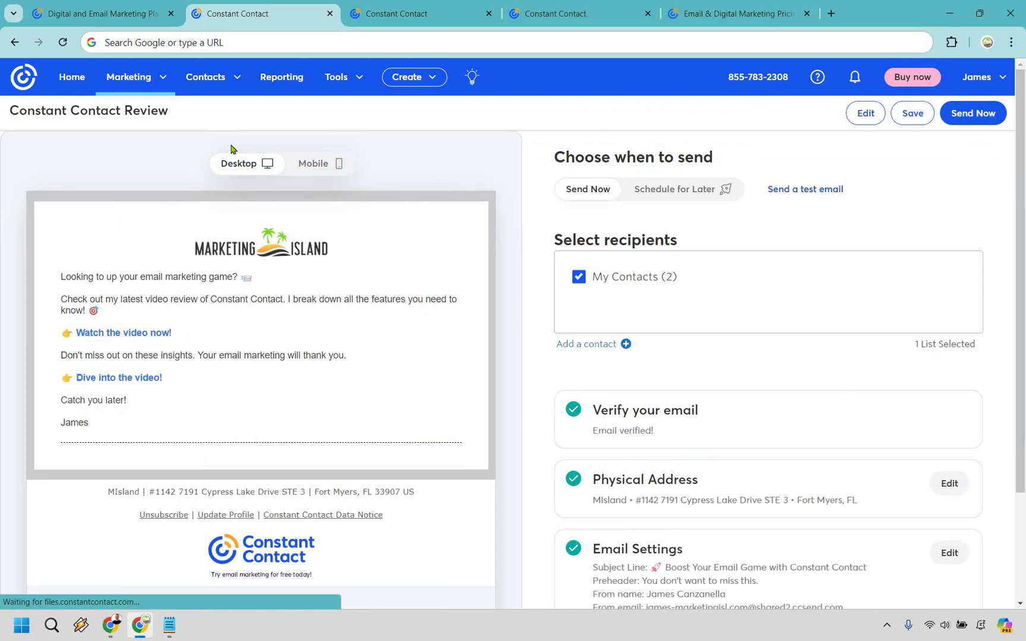
left_click(329, 164)
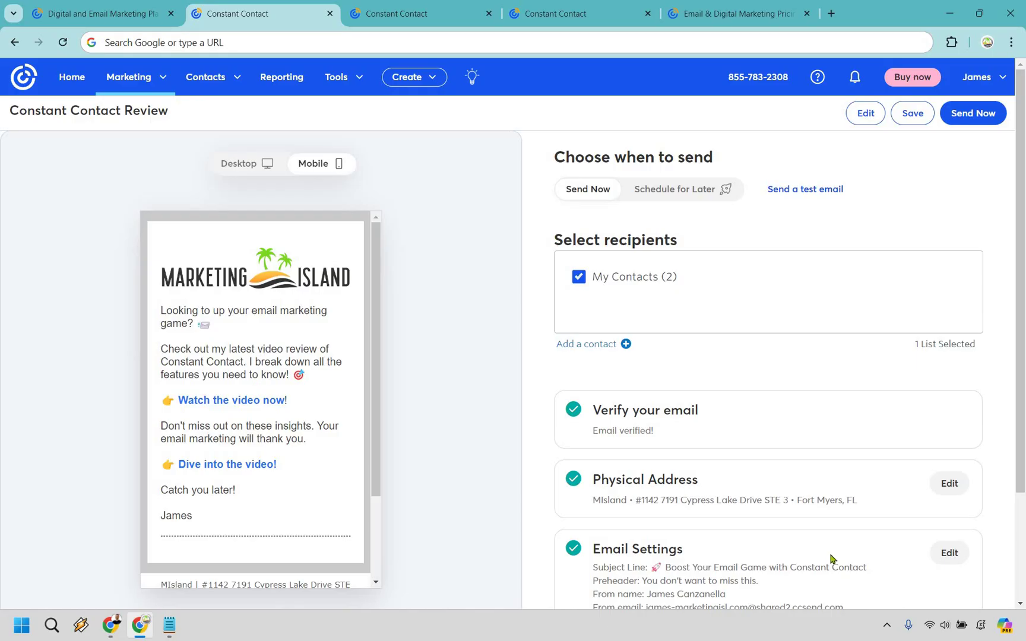
left_click(976, 117)
- Create a Custom Landing Page from the Landing pages overview using the Featured Video template
left_click(409, 12)
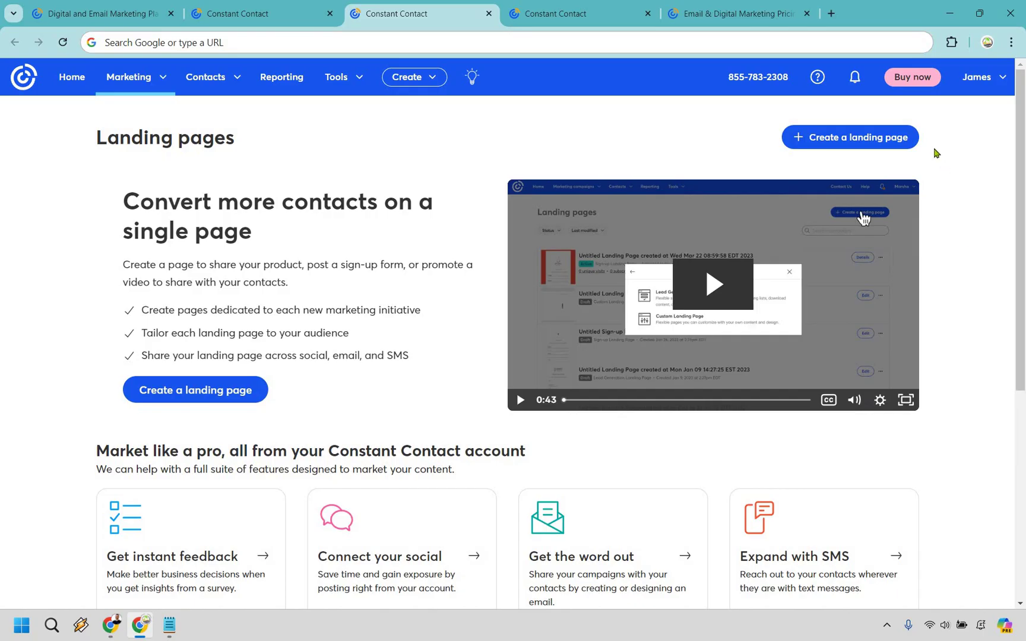
left_click(845, 138)
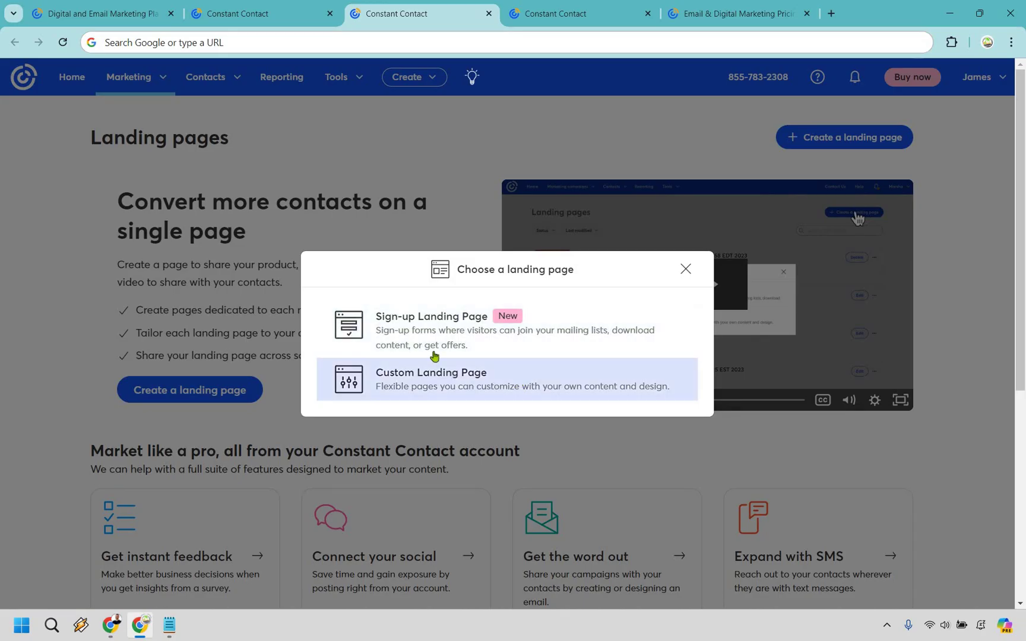
left_click(474, 390)
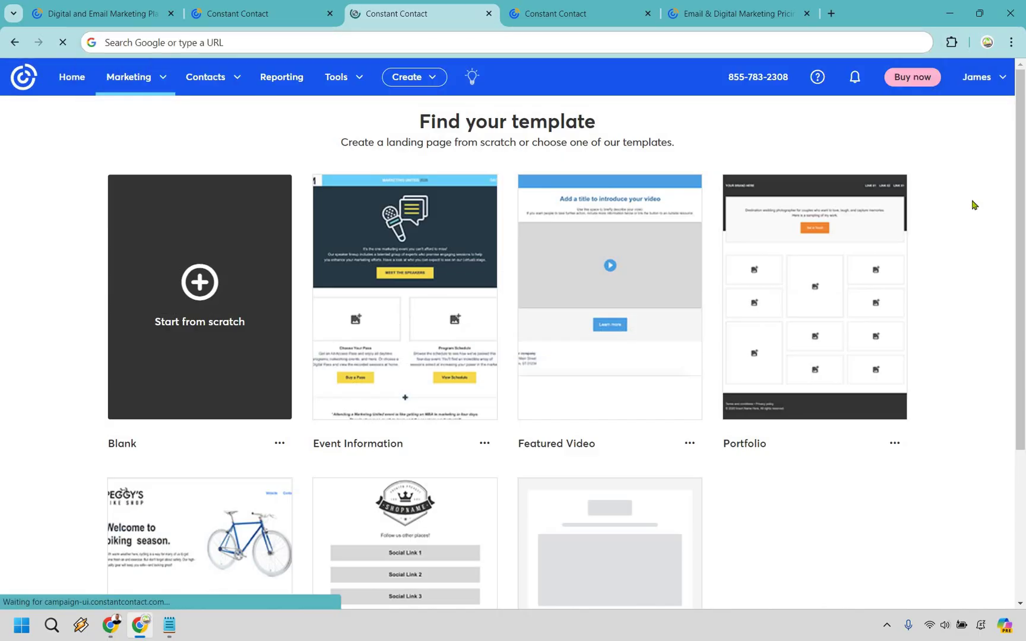
scroll(972, 204, "down", 3)
scroll(972, 204, "up", 3)
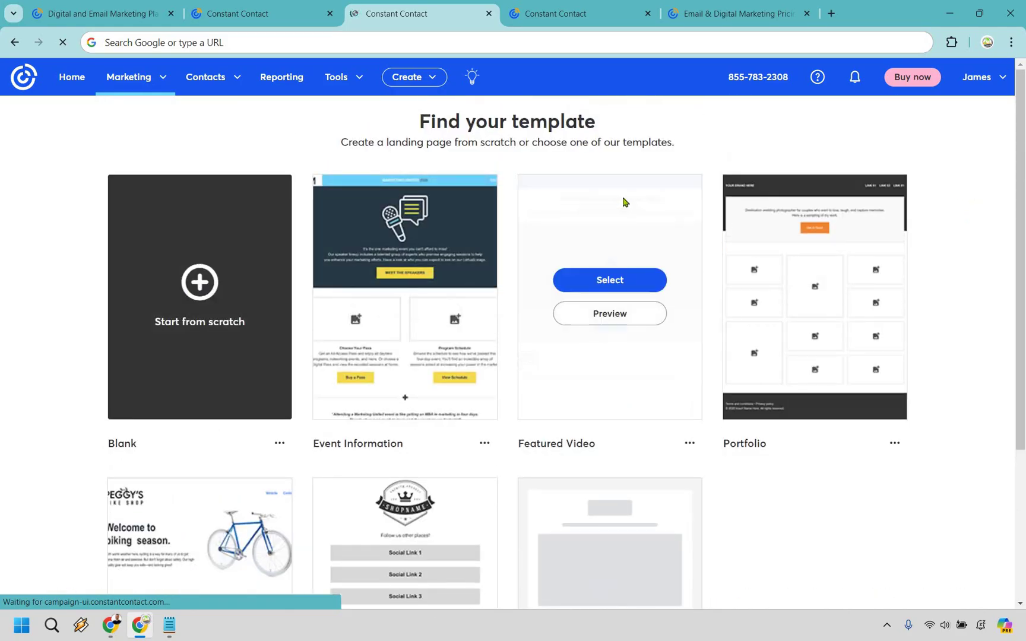
left_click(620, 284)
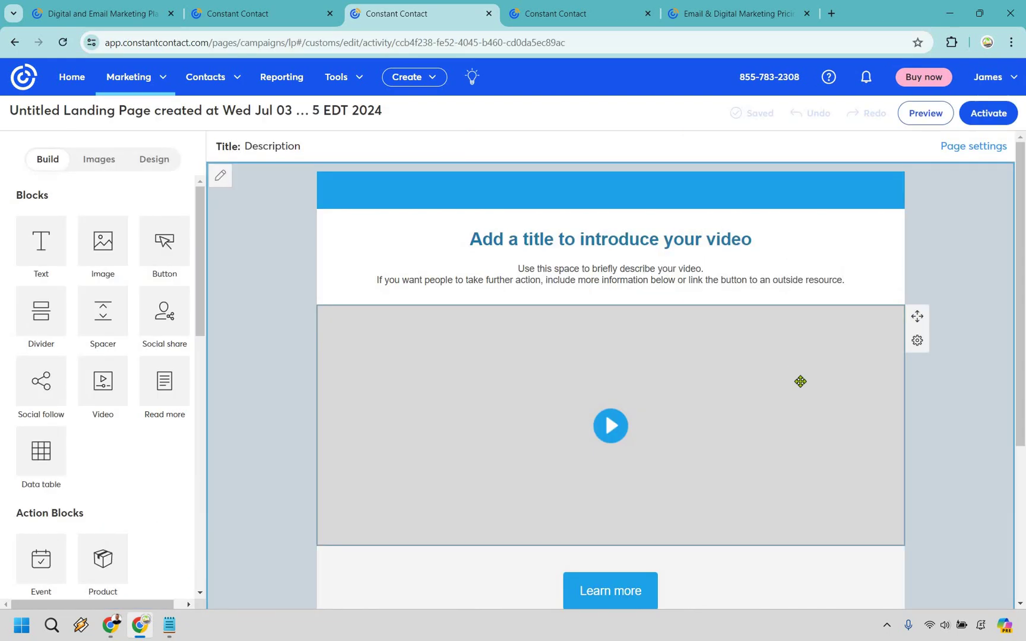
- Swap the placeholder video for a new Video block below the description embedding the pasted YouTube tutorial link
left_click(810, 416)
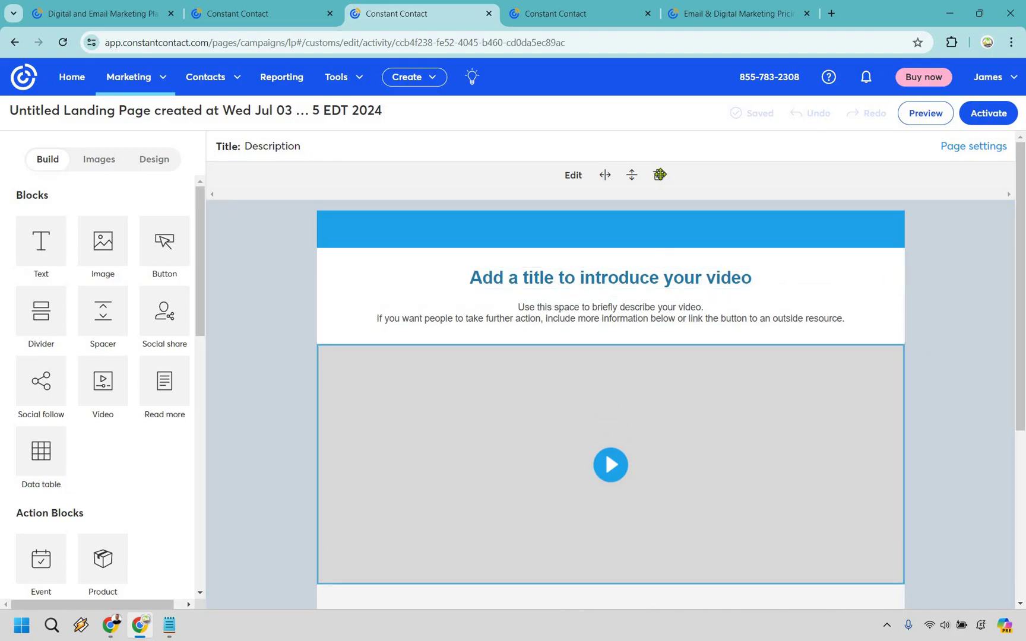
left_click(660, 174)
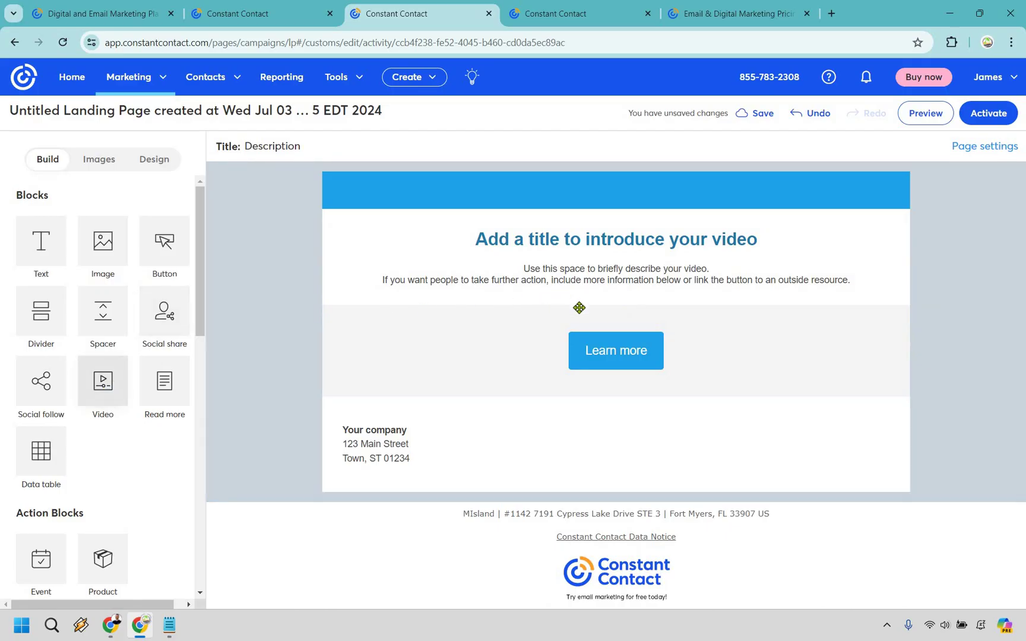
left_click_drag(579, 308, 648, 355)
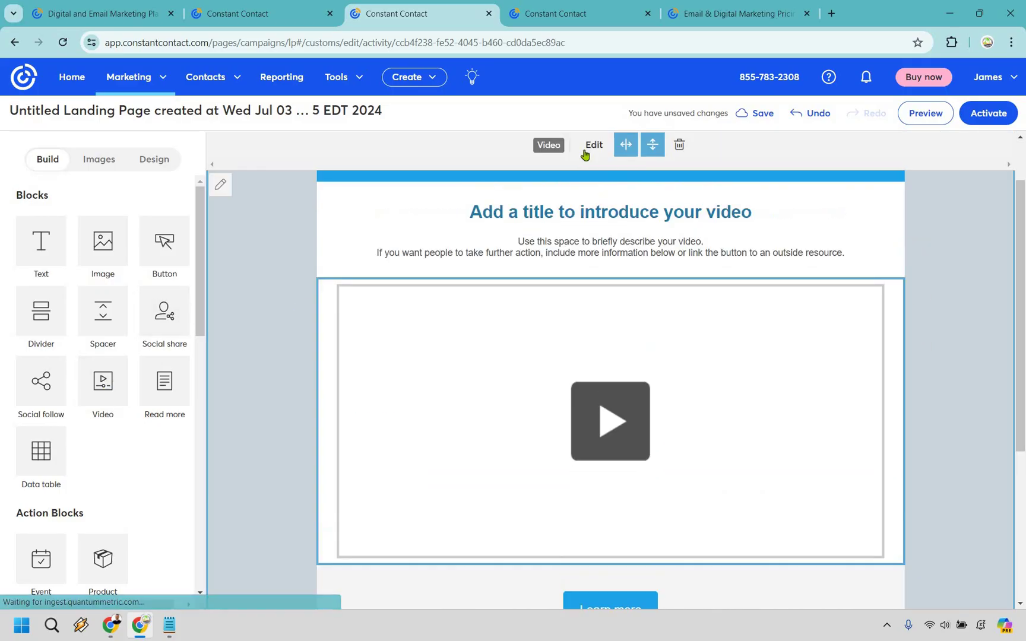
left_click(593, 146)
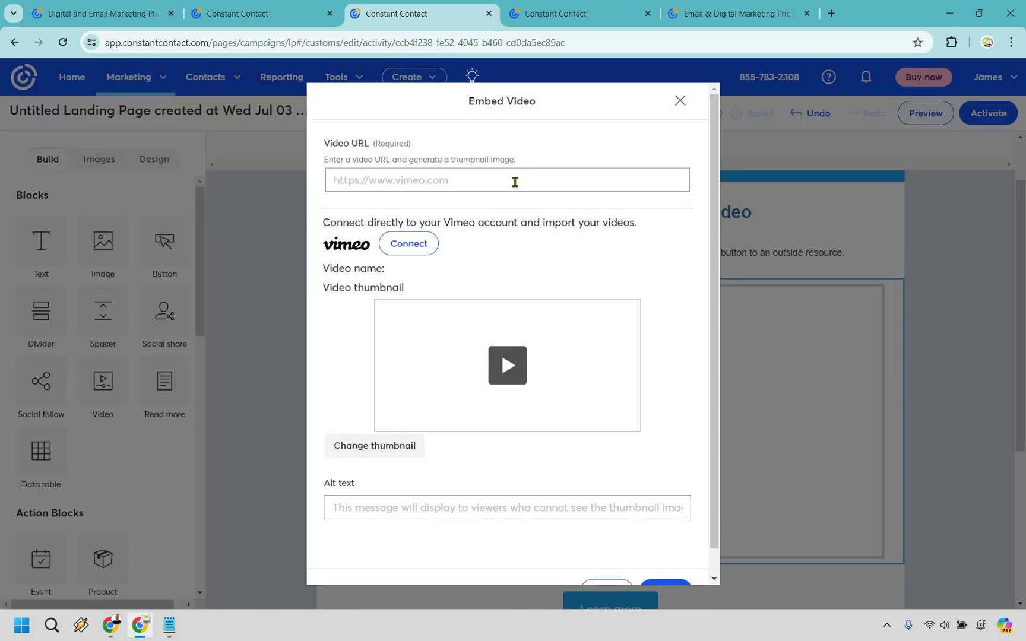
type("https://youtu.be/3mMcoBVJC5M")
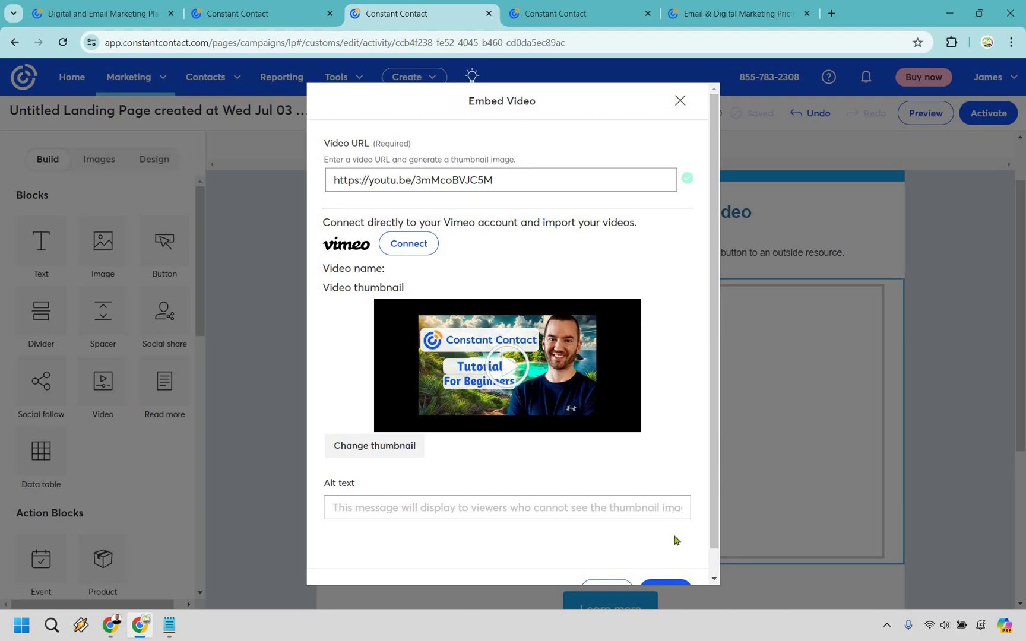
scroll(669, 568, "down", 1)
left_click(665, 564)
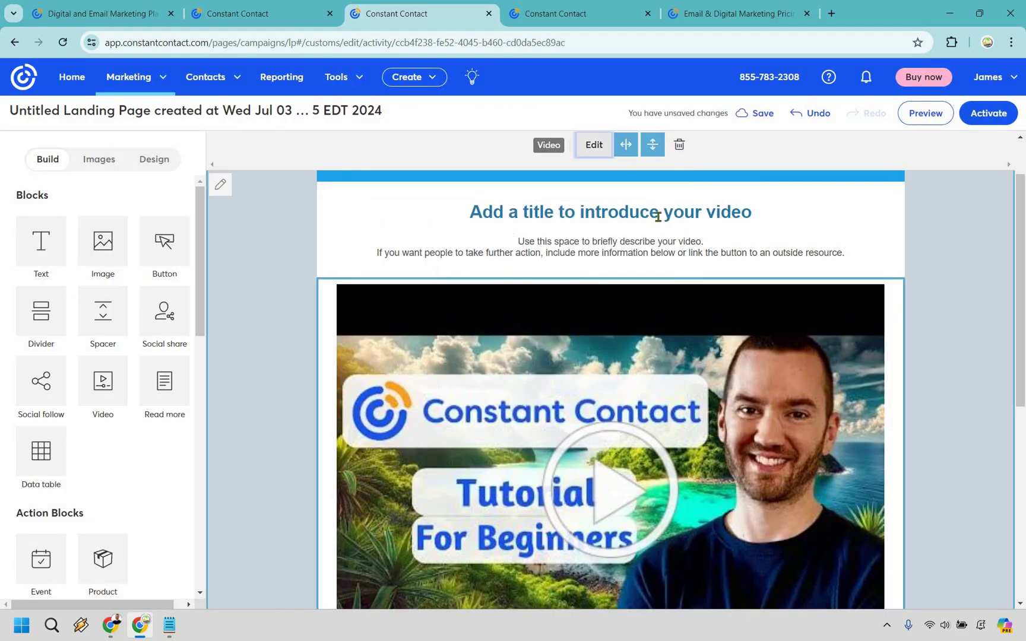
- Retitle the page 'Here's How To Use Constant Contact A-Z' with a new description and delete the company address block
triple_click(657, 216)
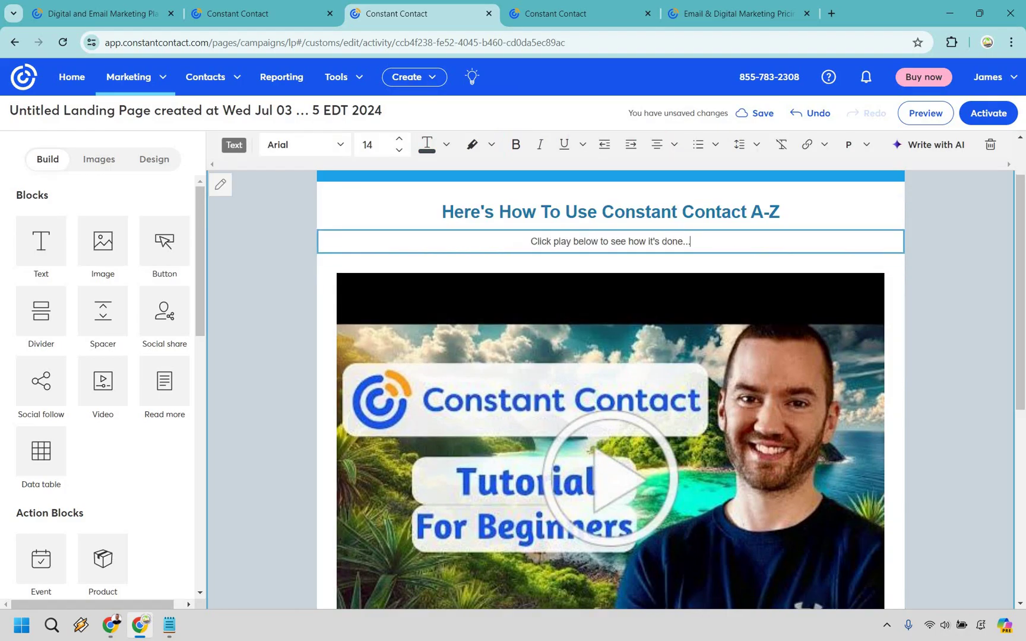
left_click(954, 289)
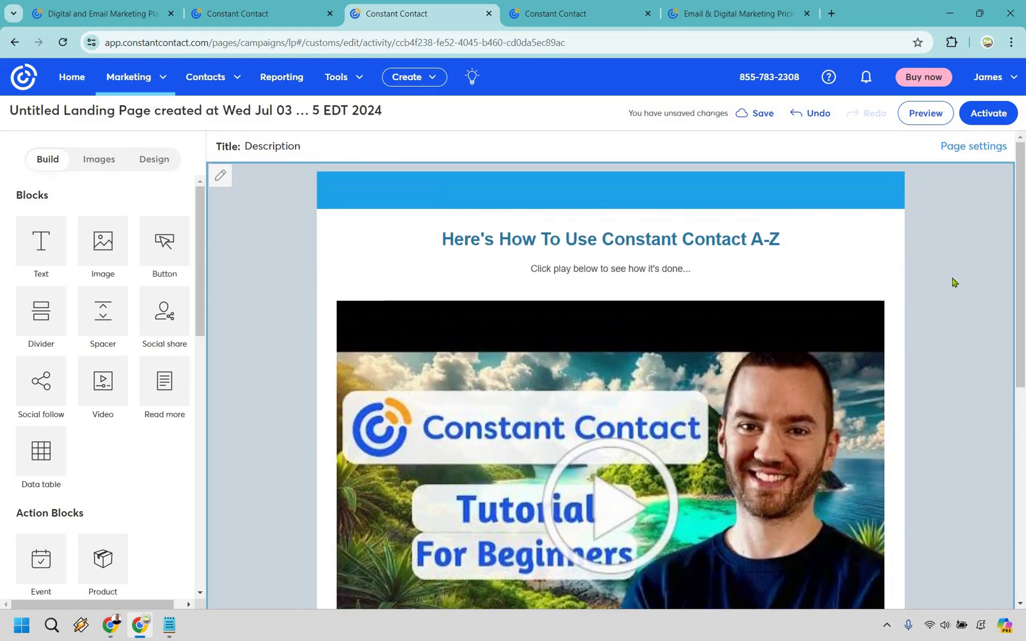
scroll(783, 451, "down", 5)
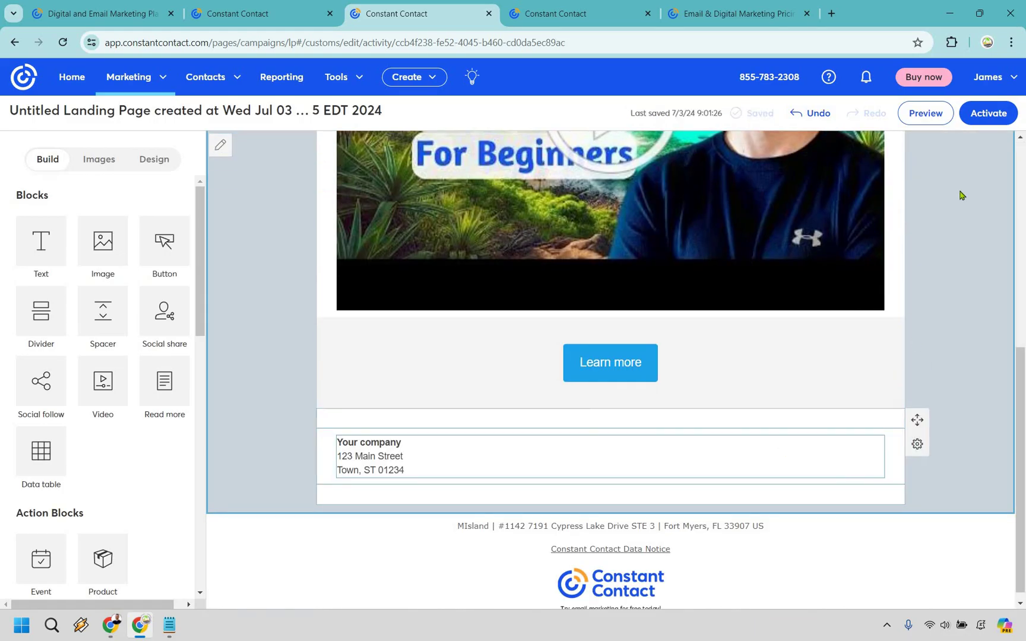
left_click(845, 467)
key("Delete")
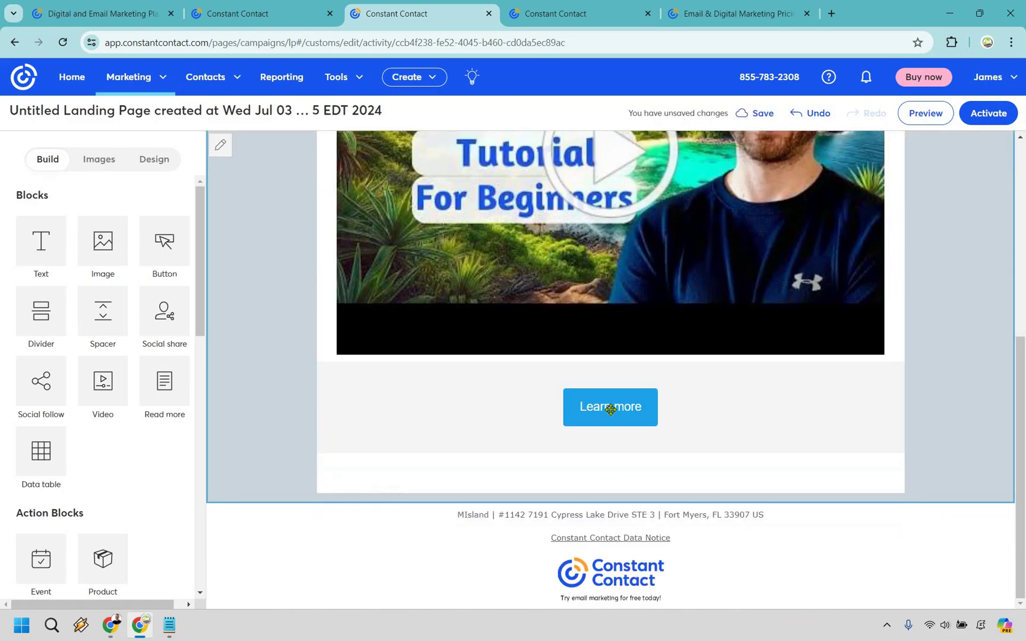
- Relabel the Learn more button 'Click Here To Try Constant Contact'
left_click(620, 415)
left_click(626, 415)
left_click(626, 423)
key("ctrl+a")
type("Click Here To Try Cons")
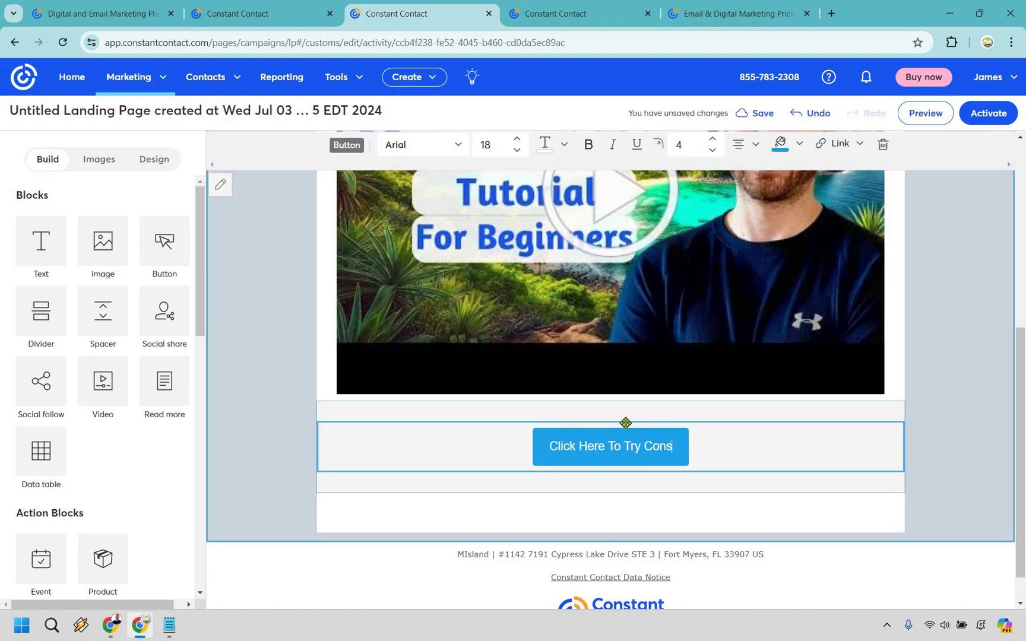
type("tant C")
key("BackSpace")
key("BackSpace")
key("BackSpace")
key("BackSpace")
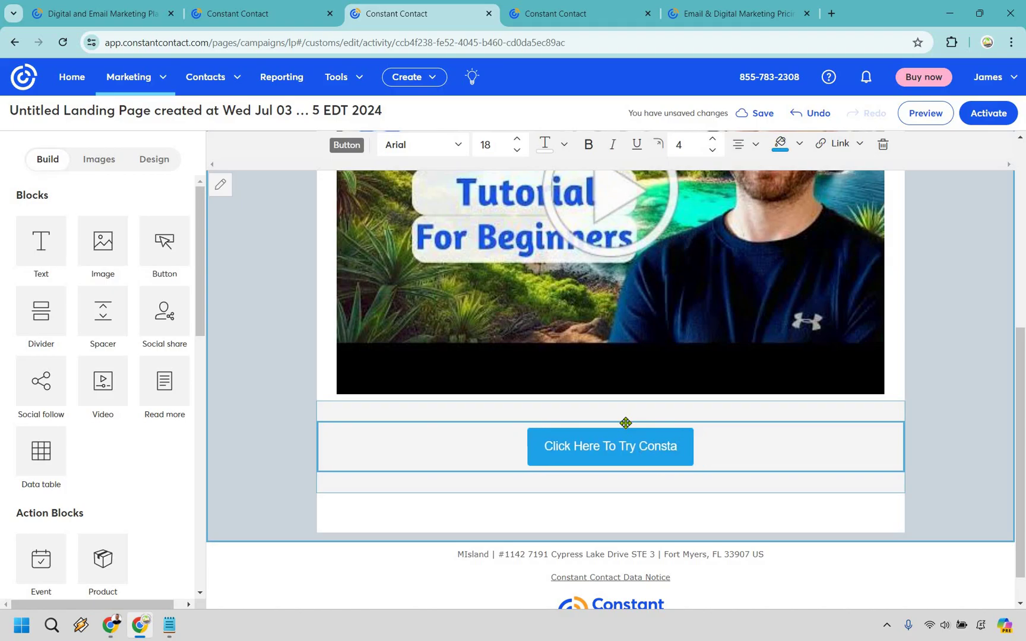
type("nt Conta")
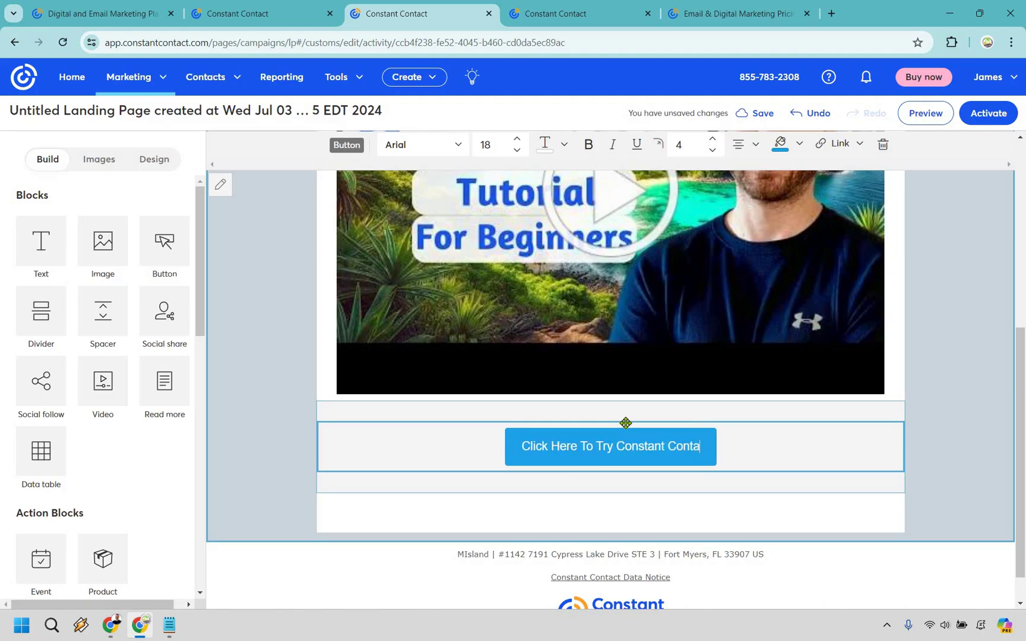
type("ct")
left_click(978, 358)
scroll(977, 359, "up", 5)
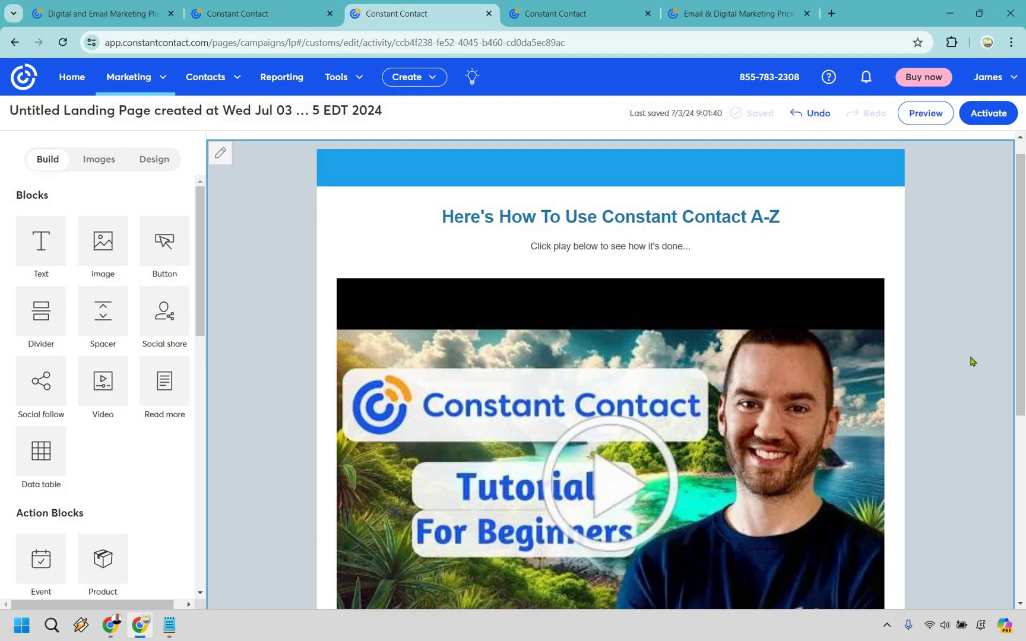
- Create a new sign-up form of the Sign-up Landing Page type from the Sign-up forms page
left_click(540, 8)
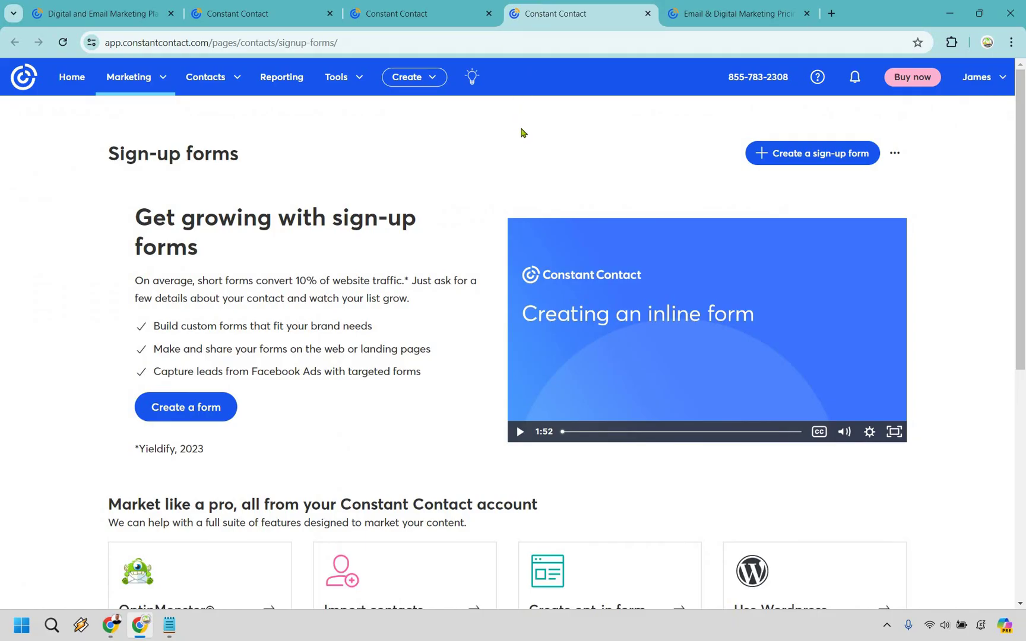
left_click(832, 160)
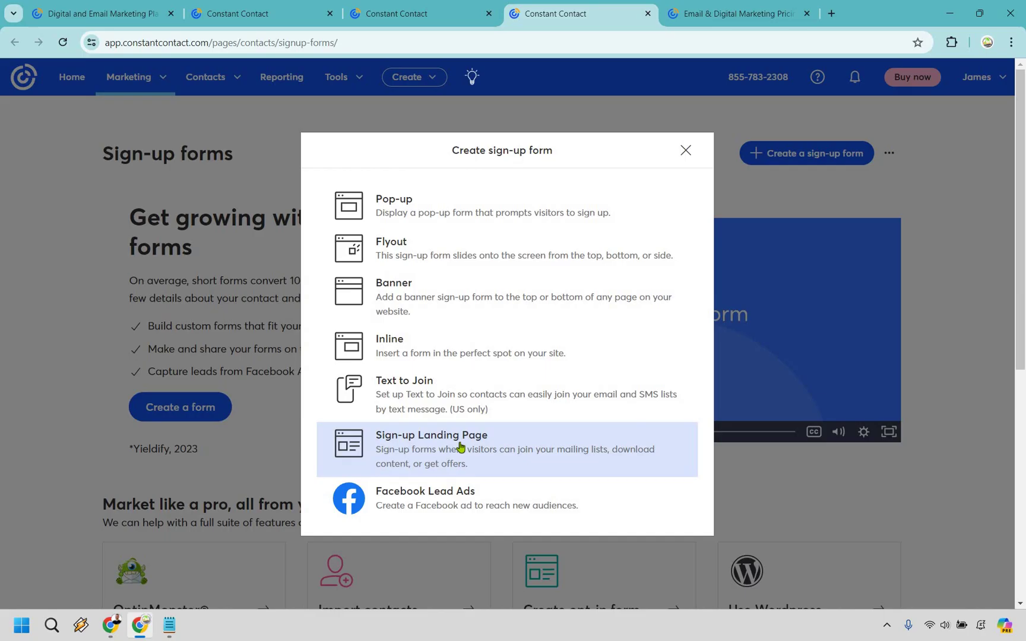
left_click(460, 446)
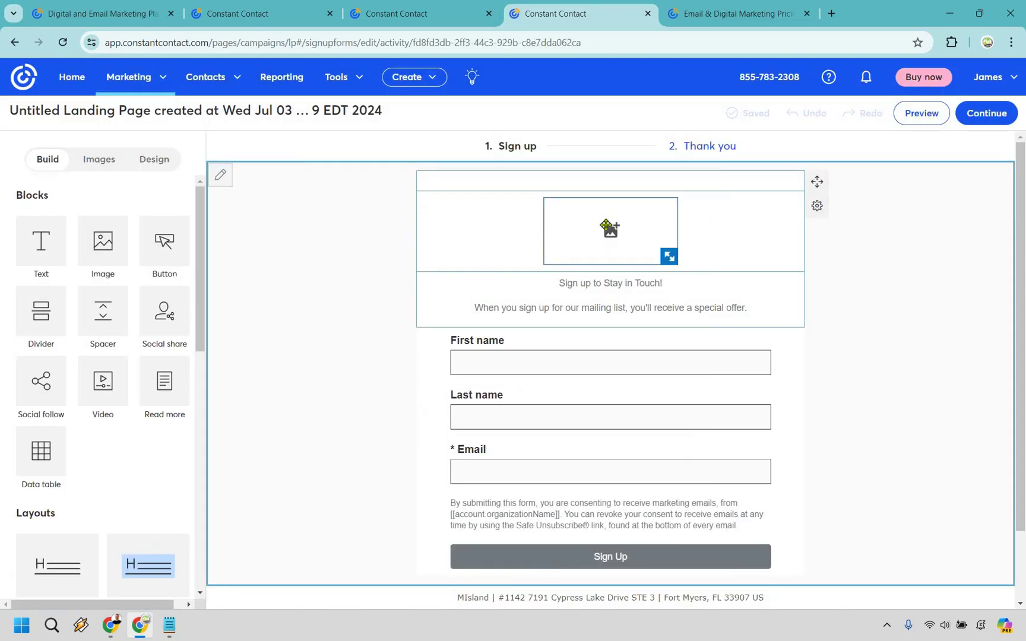
- Insert the Marketing Island logo MI-Logo-2.png into the image placeholder and delete the 'Sign up to Stay in Touch!' line
left_click(567, 195)
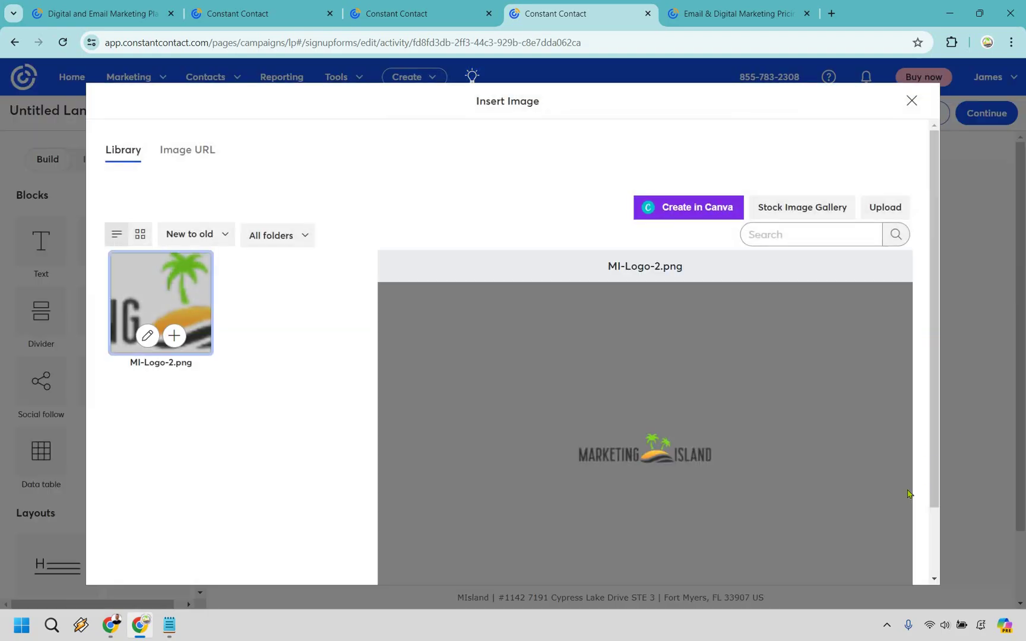
scroll(895, 570, "down", 2)
left_click(888, 557)
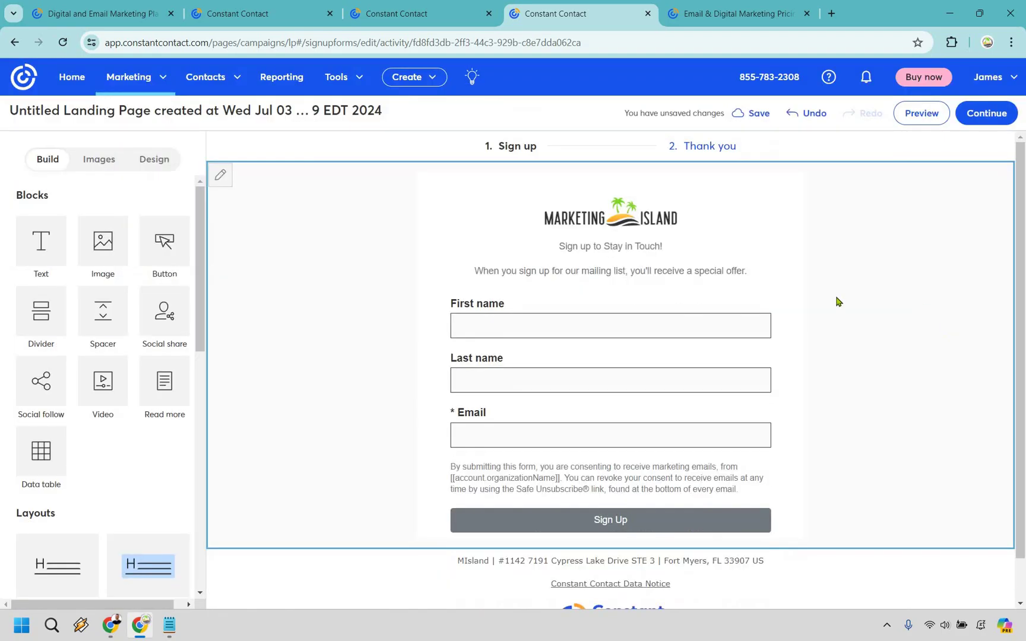
left_click(605, 246)
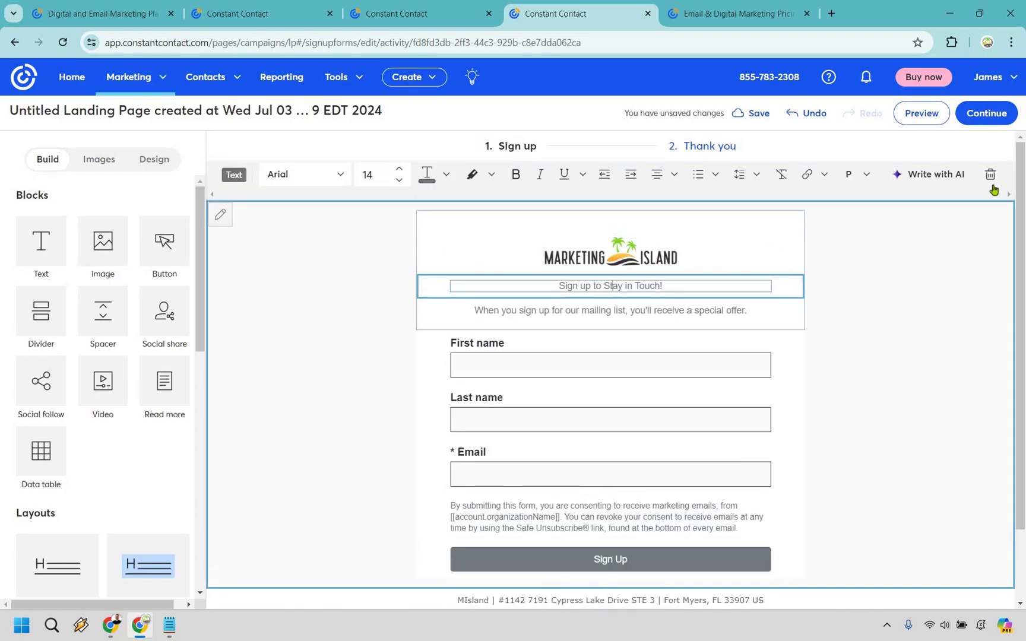
key("Delete")
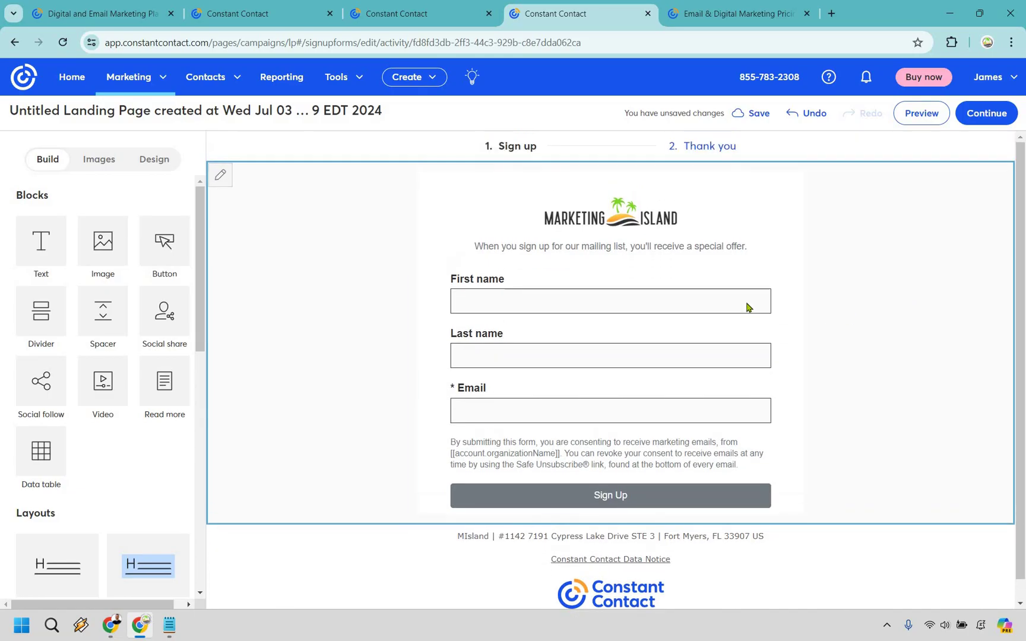
- Review the sign-up form's field settings, then return to the blocks panel
left_click(550, 284)
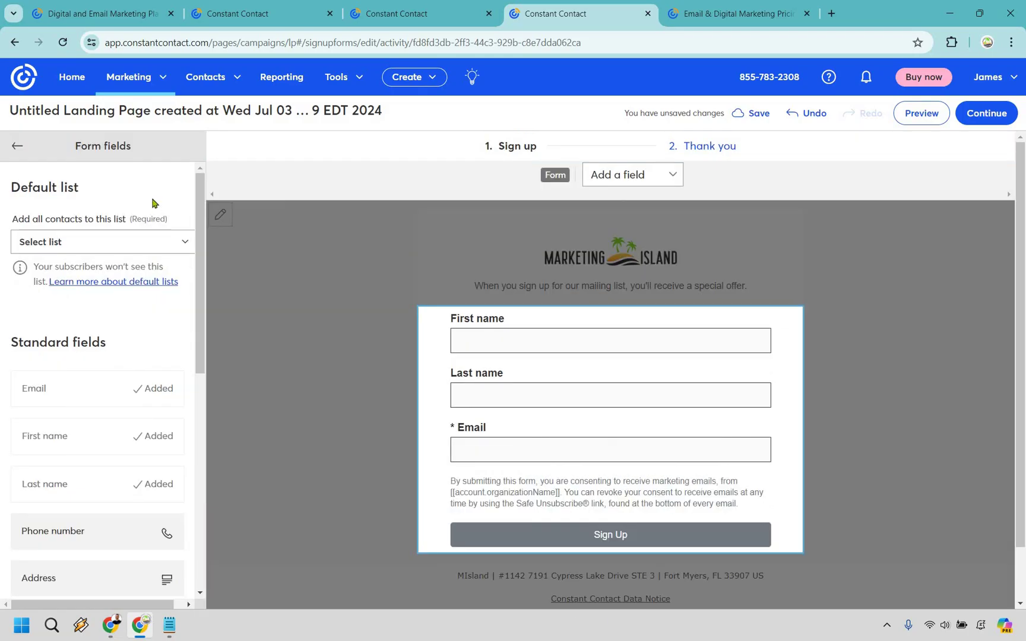
scroll(151, 213, "down", 1)
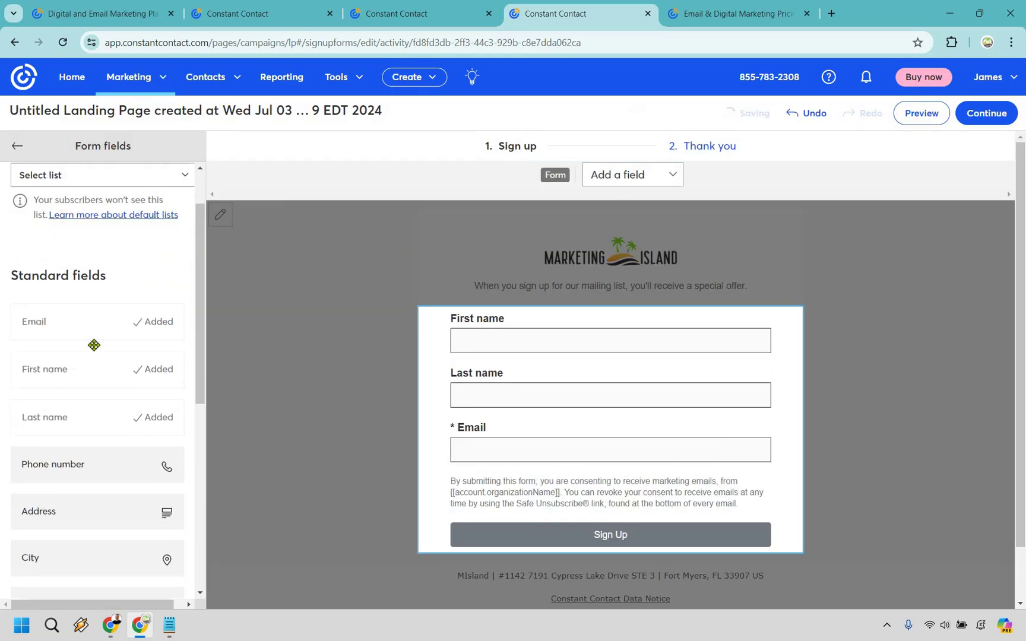
scroll(108, 339, "down", 2)
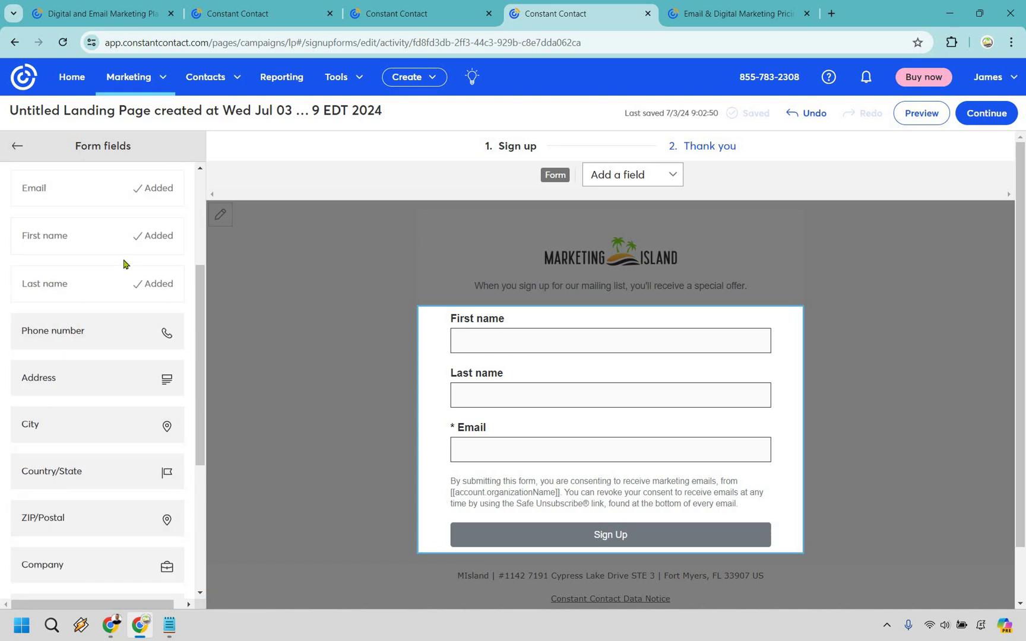
scroll(124, 260, "down", 4)
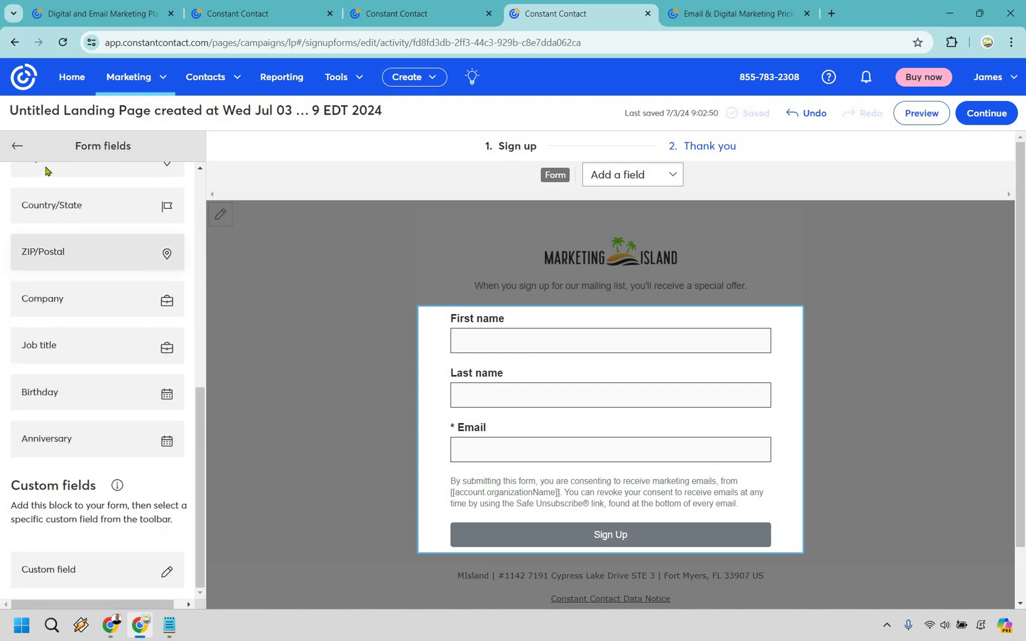
scroll(27, 157, "up", 7)
left_click(1001, 304)
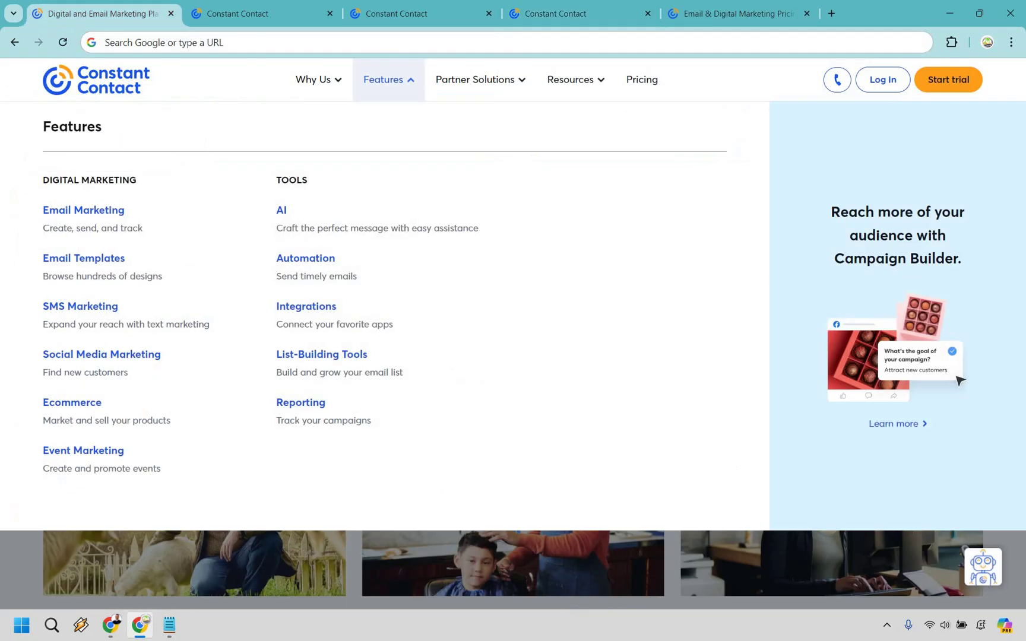
- Show the Features overview of Email Marketing, SMS, Social Media, Ecommerce, Automation and Reporting
left_click(98, 13)
- Show the Email & Digital Marketing Pricing page with the Lite, Standard and Premium plans
left_click(736, 14)
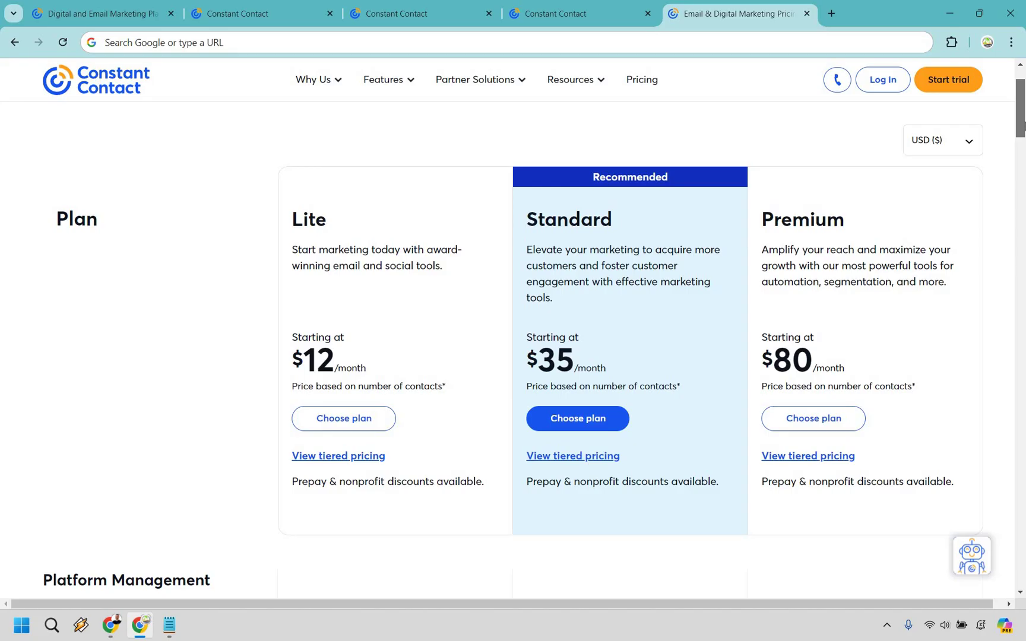
- Go back to the Constant Contact homepage headed 'We're here to help you grow.'
left_click(29, 4)
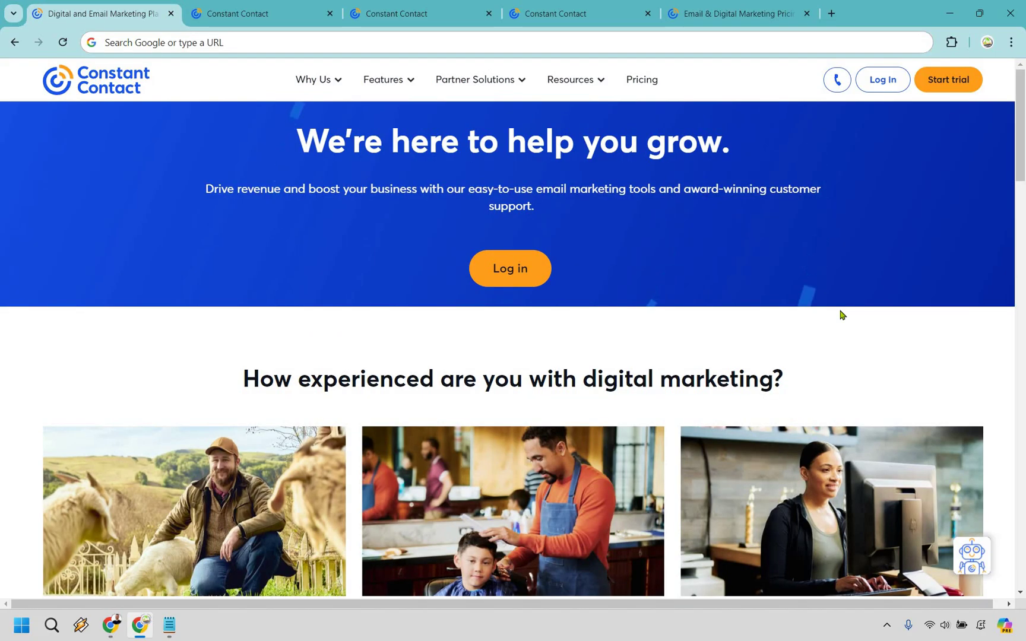